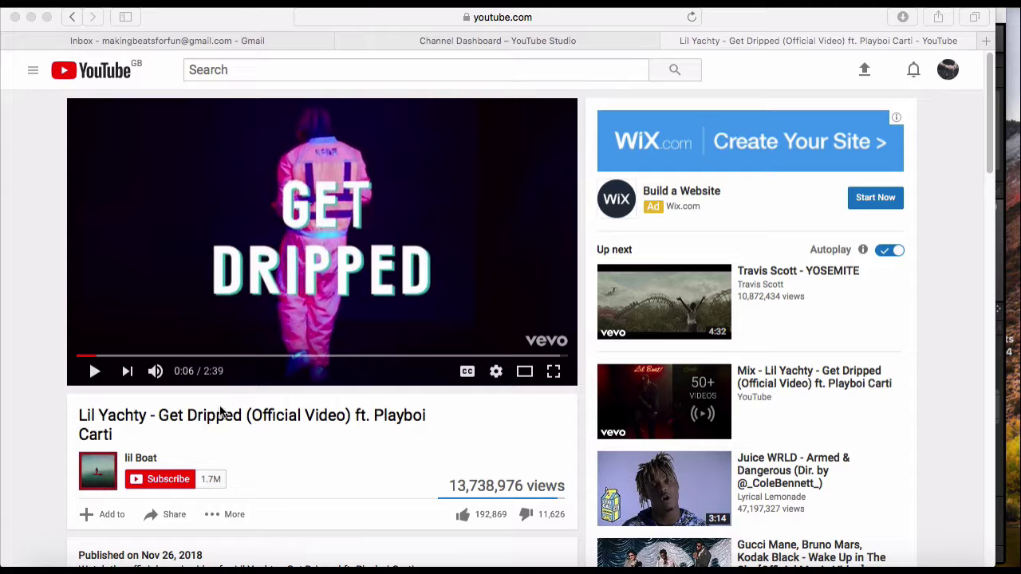
- Switch from the YouTube video to the Maschine project 'get dripped try'
{"action": "left_click", "coordinate": [724, 542]}
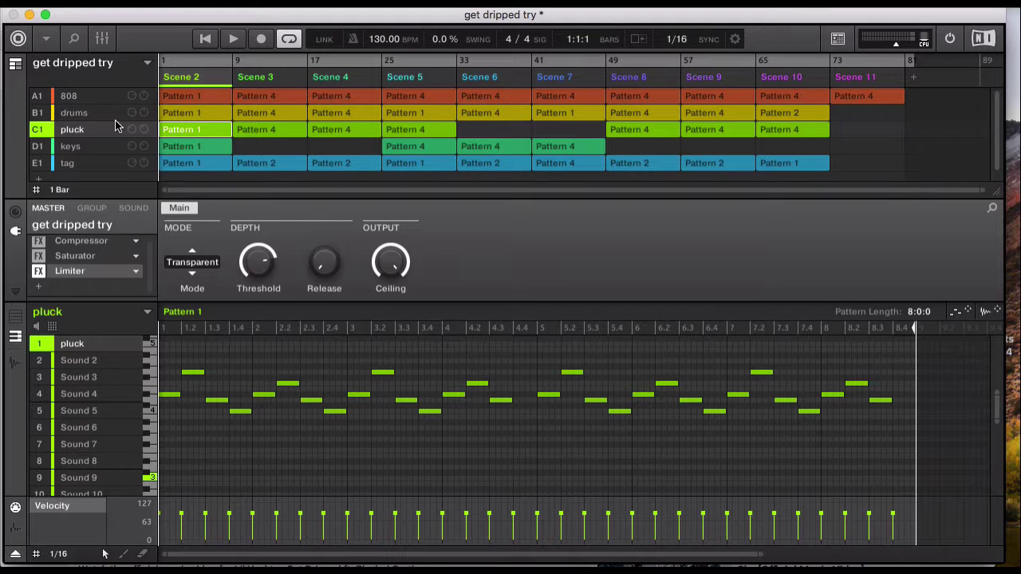
- Play the arrangement and view the drums, 808 and keys patterns across Scenes 3 and 4
{"action": "left_click", "coordinate": [205, 48]}
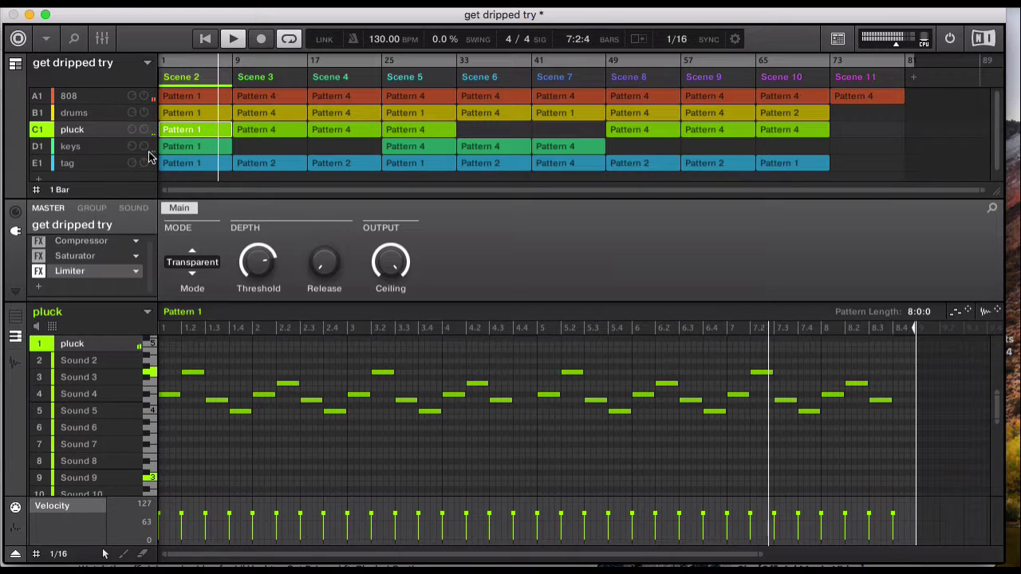
{"action": "left_click", "coordinate": [73, 112]}
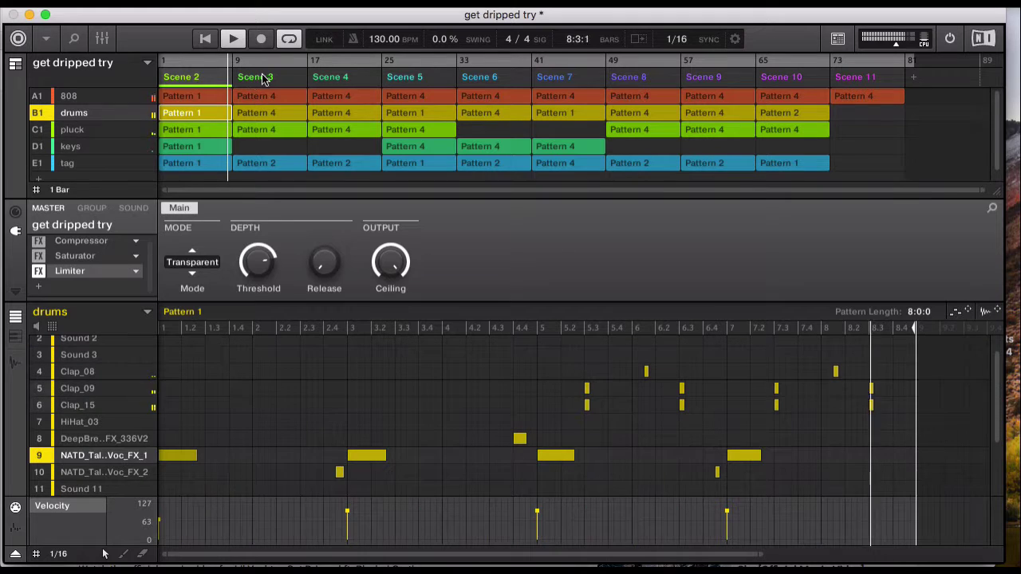
{"action": "left_click", "coordinate": [266, 78]}
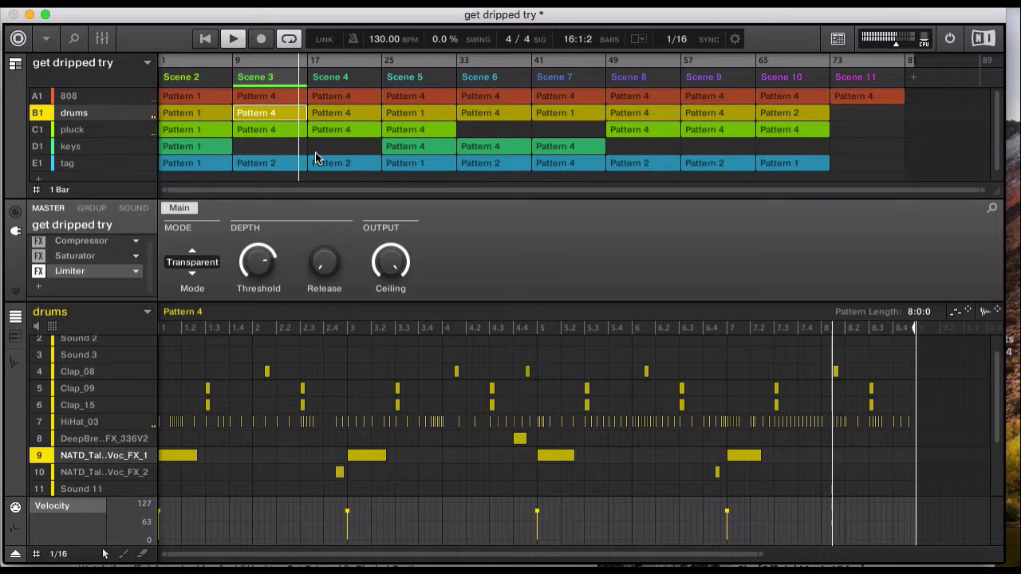
{"action": "left_click", "coordinate": [351, 80]}
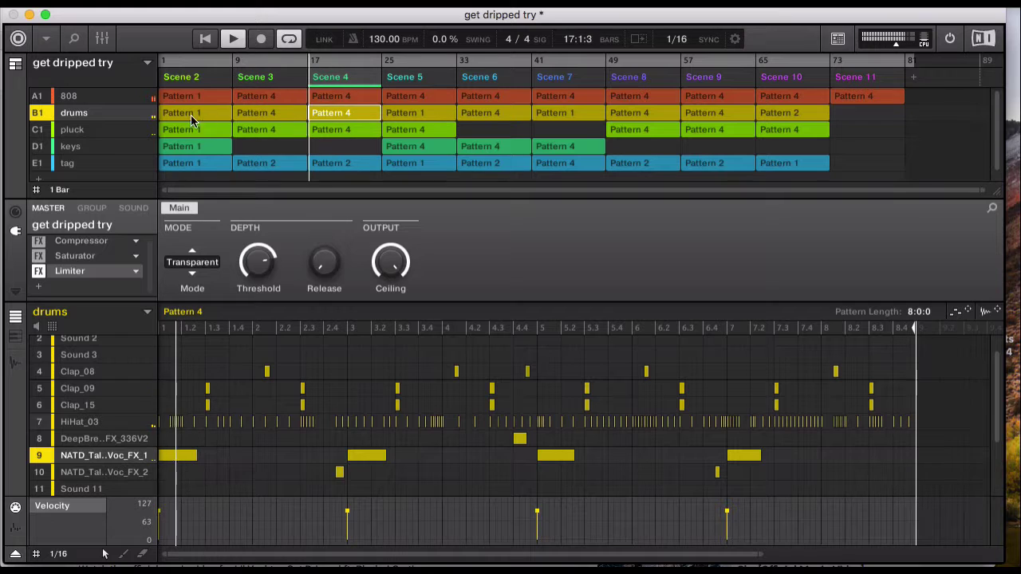
{"action": "left_click", "coordinate": [76, 96]}
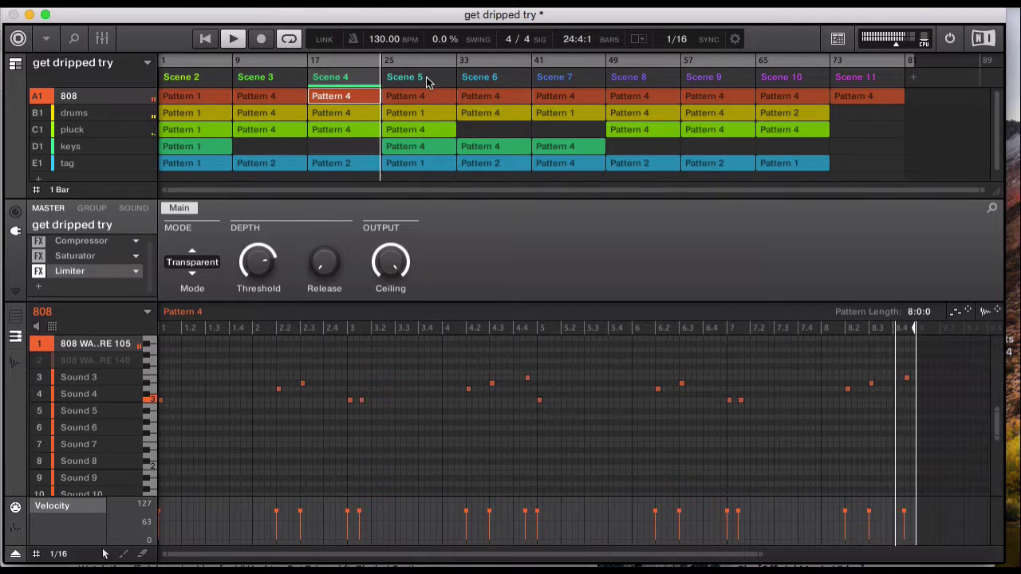
{"action": "left_click", "coordinate": [73, 146]}
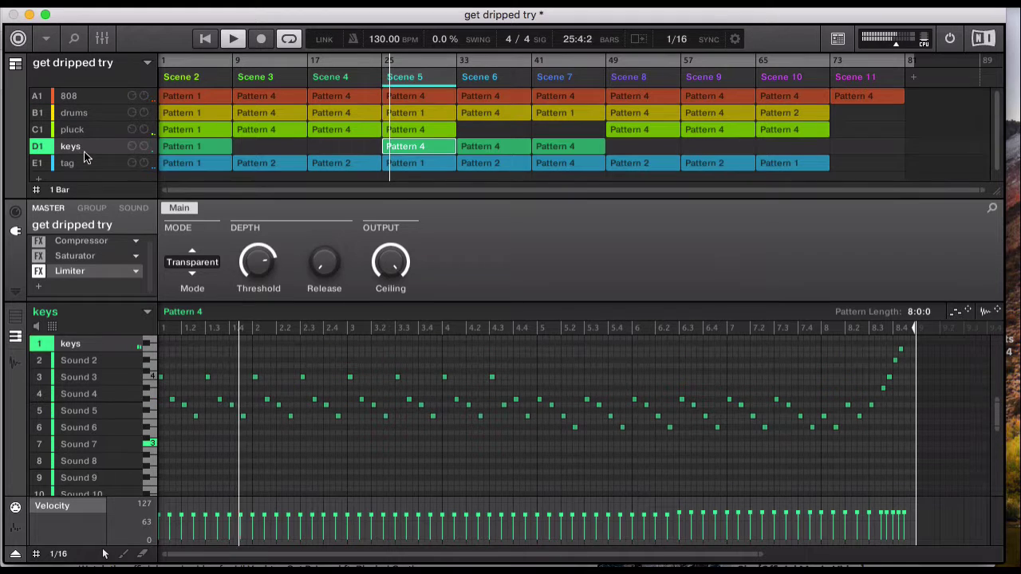
{"action": "mouse_move", "coordinate": [383, 275]}
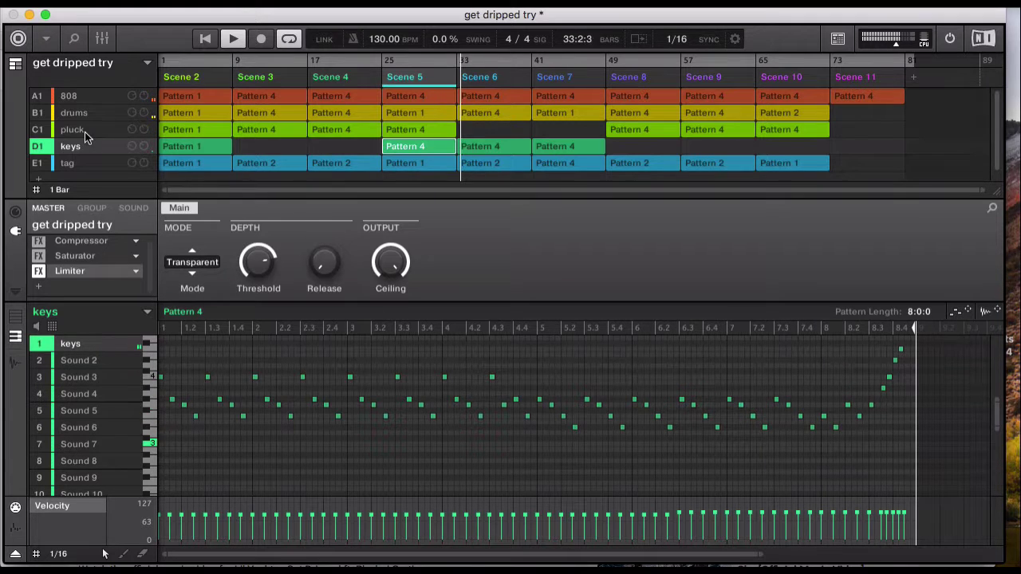
- Review the drums, 808 and pluck patterns while moving through Scenes 5 to 9
{"action": "left_click", "coordinate": [73, 113]}
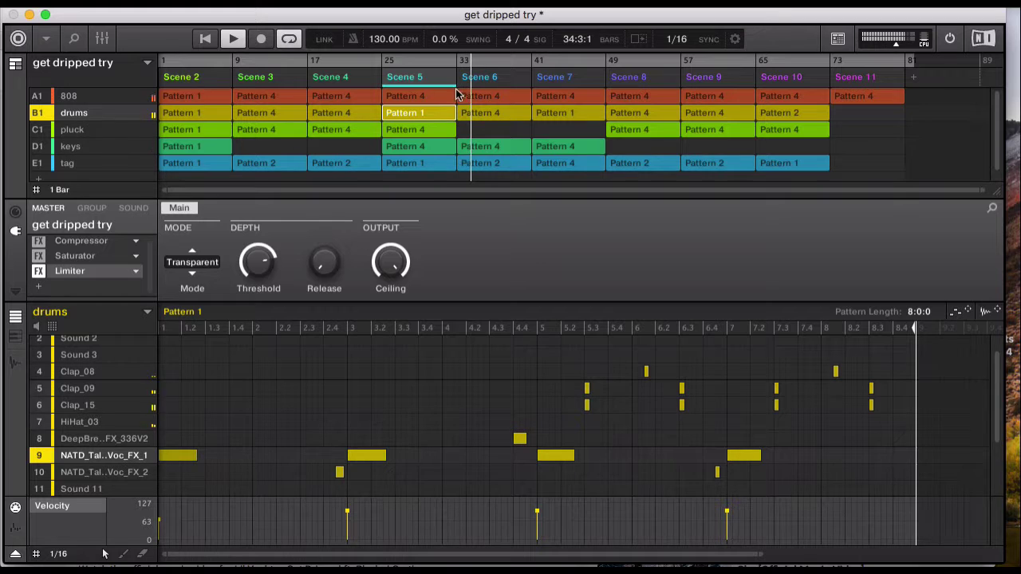
{"action": "left_click", "coordinate": [503, 82]}
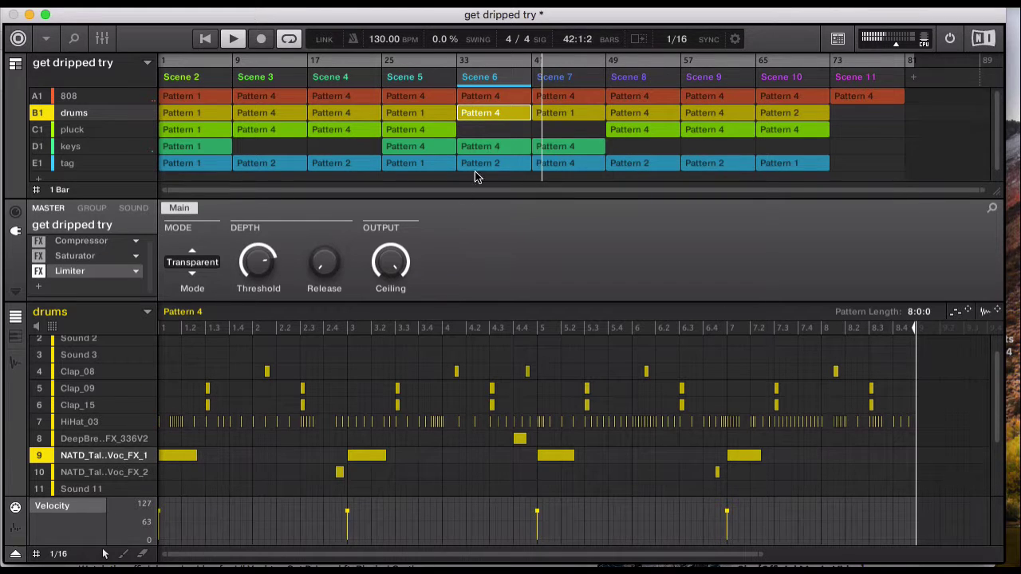
{"action": "left_click", "coordinate": [578, 81]}
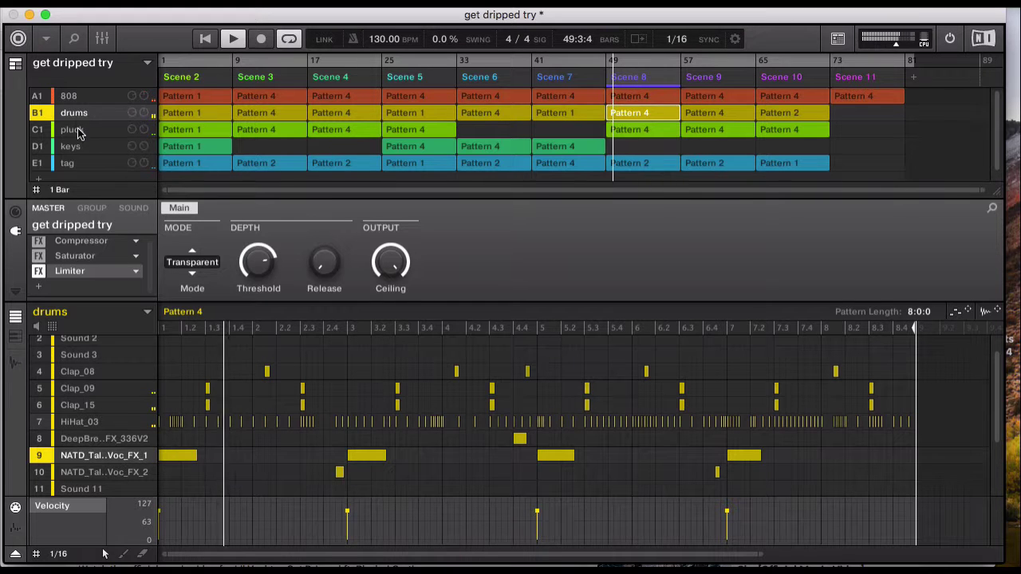
{"action": "left_click", "coordinate": [79, 102]}
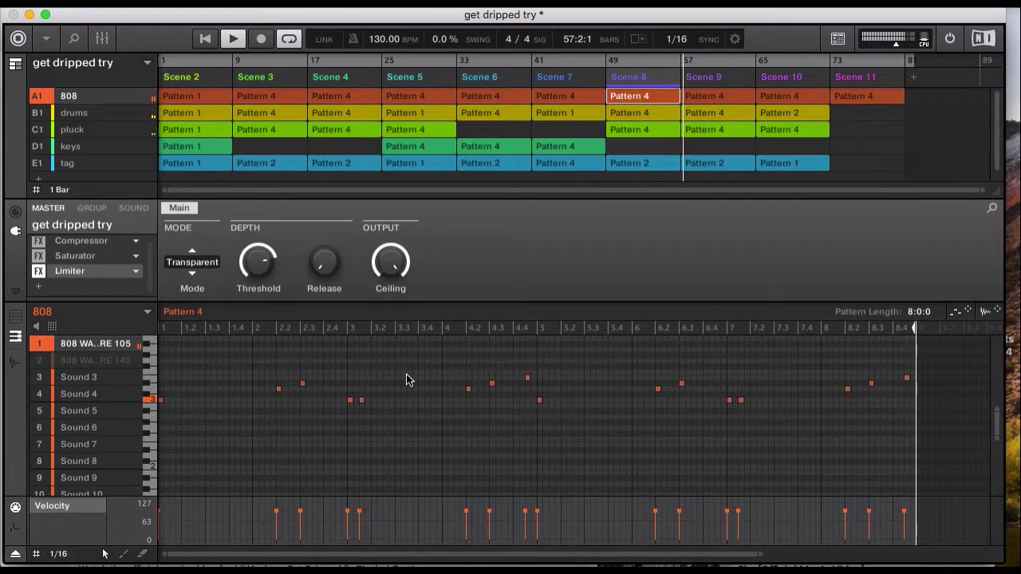
{"action": "left_click", "coordinate": [741, 80]}
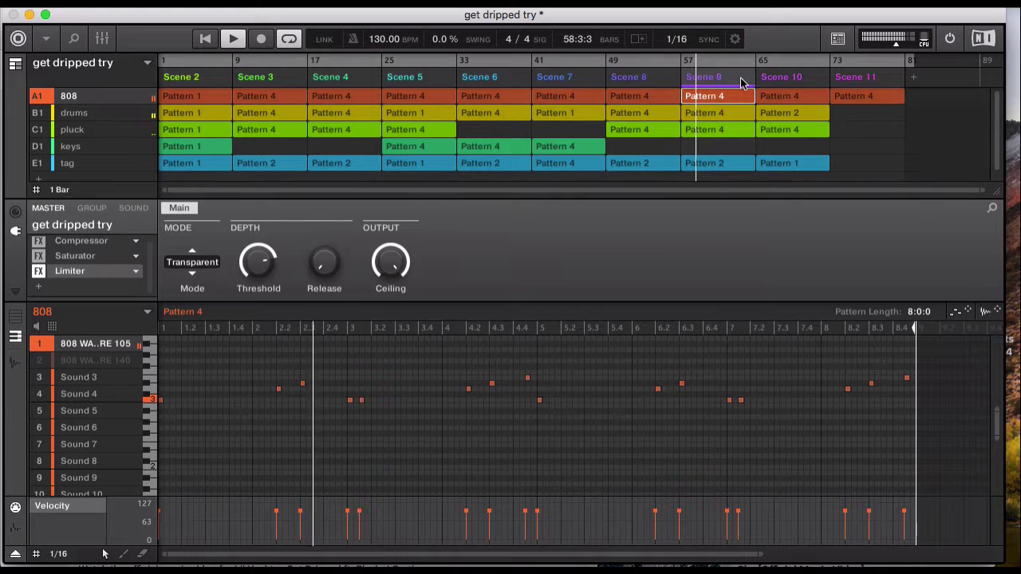
{"action": "left_click", "coordinate": [72, 131]}
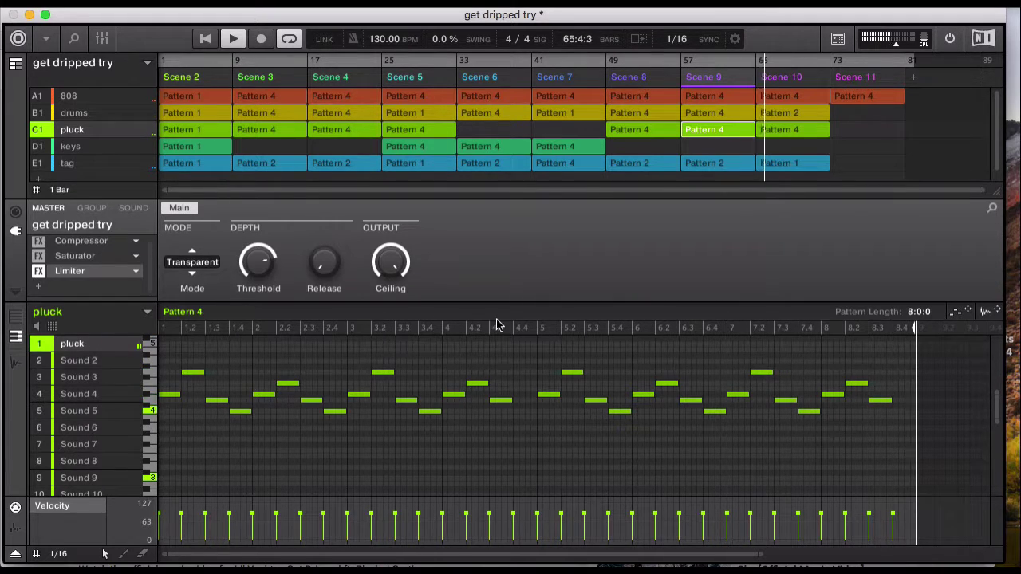
- Check the tag, pluck and 808 patterns in Scene 10, then move to Scene 11
{"action": "left_click", "coordinate": [814, 77]}
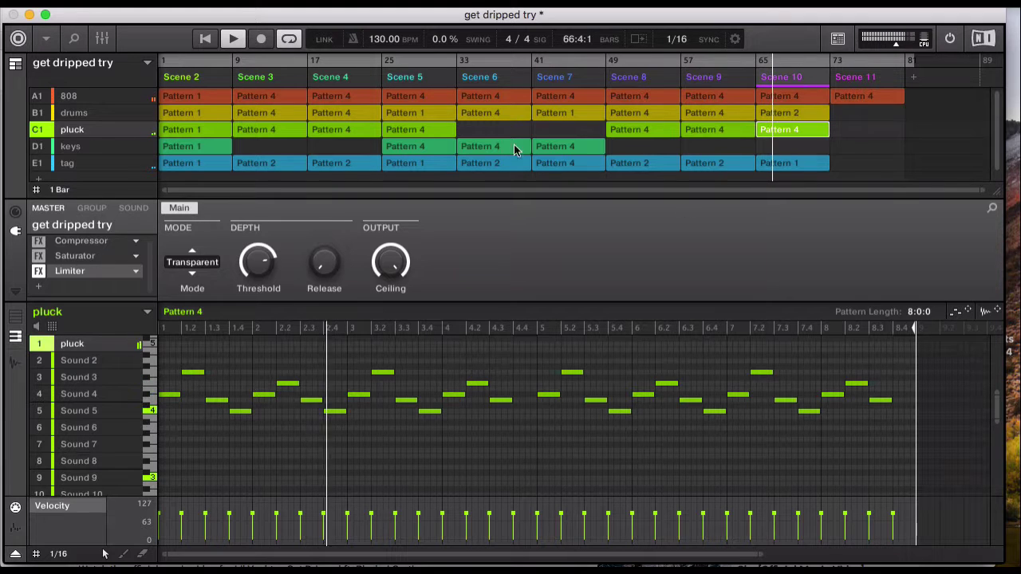
{"action": "left_click", "coordinate": [75, 166]}
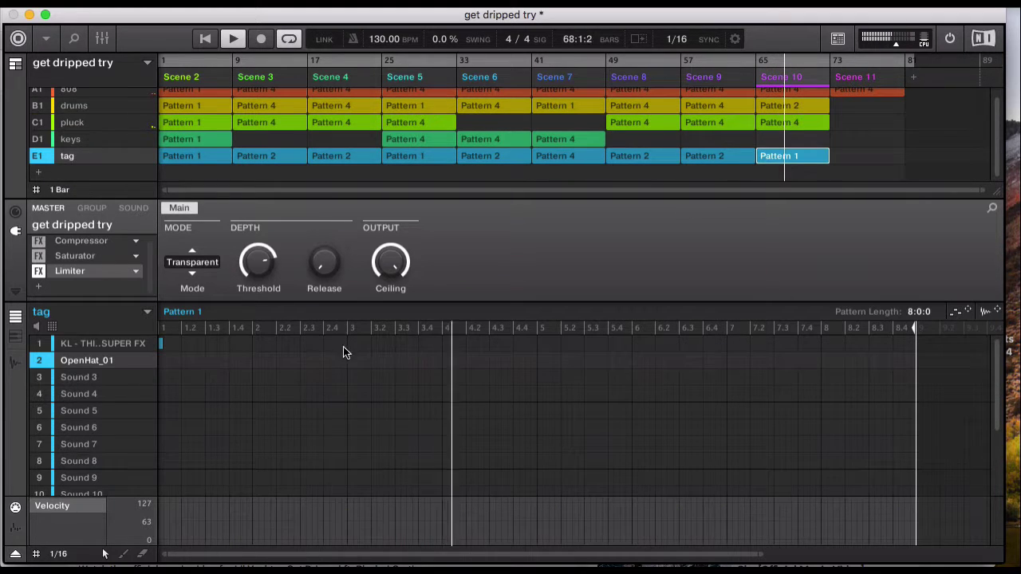
{"action": "left_click", "coordinate": [74, 123]}
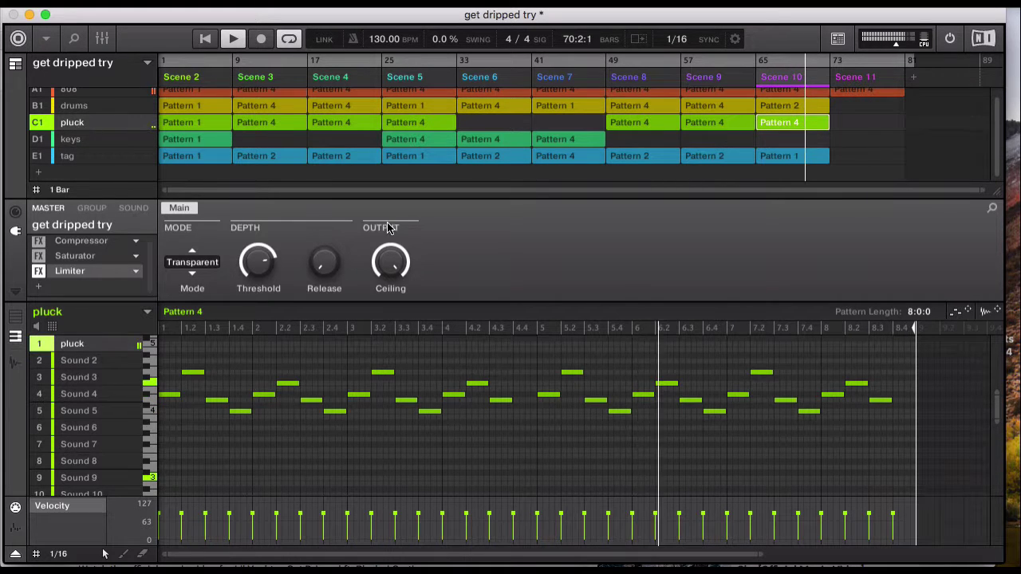
{"action": "scroll", "coordinate": [294, 156], "scroll_direction": "up", "scroll_amount": 1}
{"action": "left_click", "coordinate": [69, 97]}
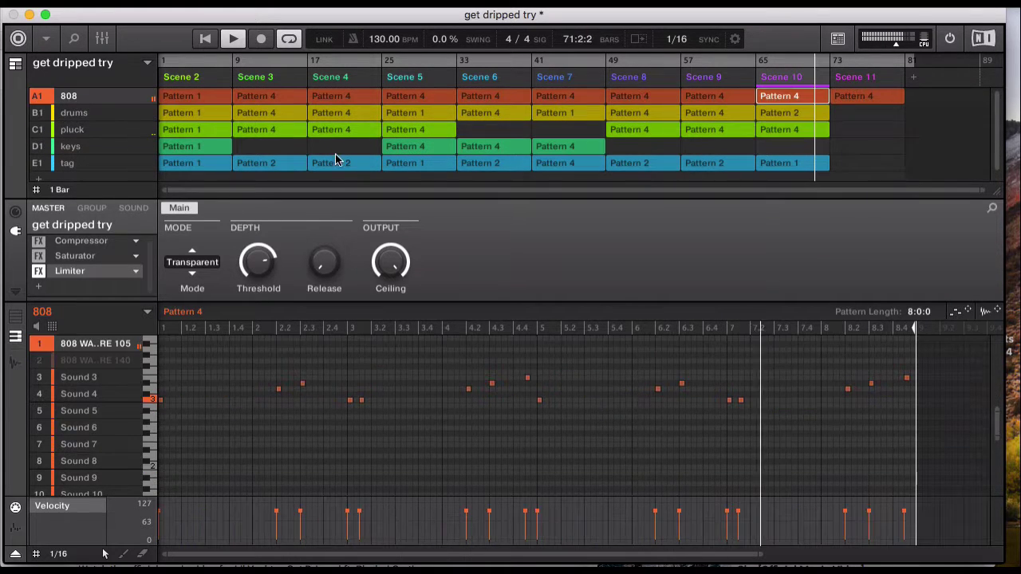
{"action": "left_click", "coordinate": [856, 80]}
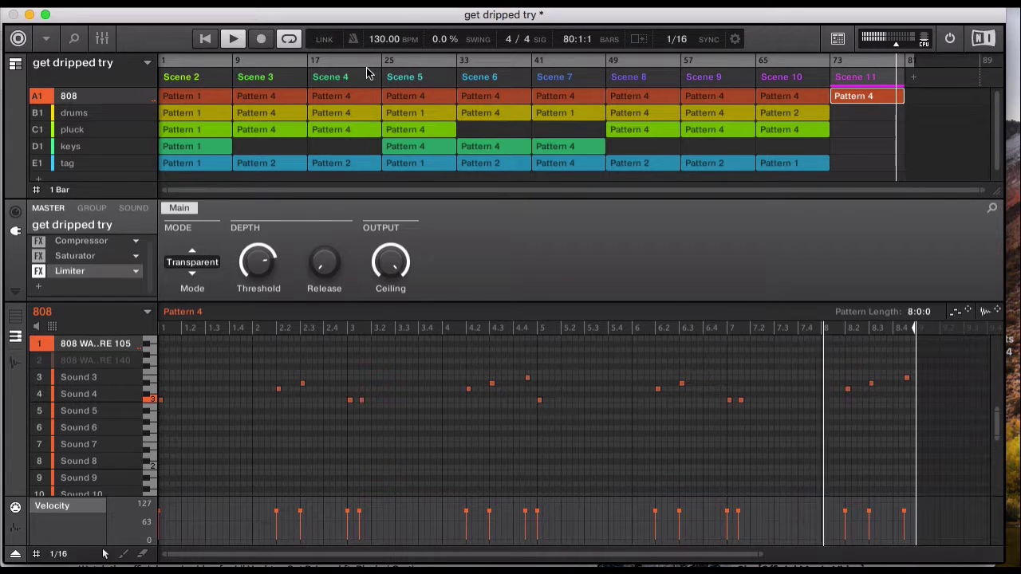
- Restart playback and mute the drums, pluck, keys and tag groups, leaving the 808
{"action": "key", "text": "space"}
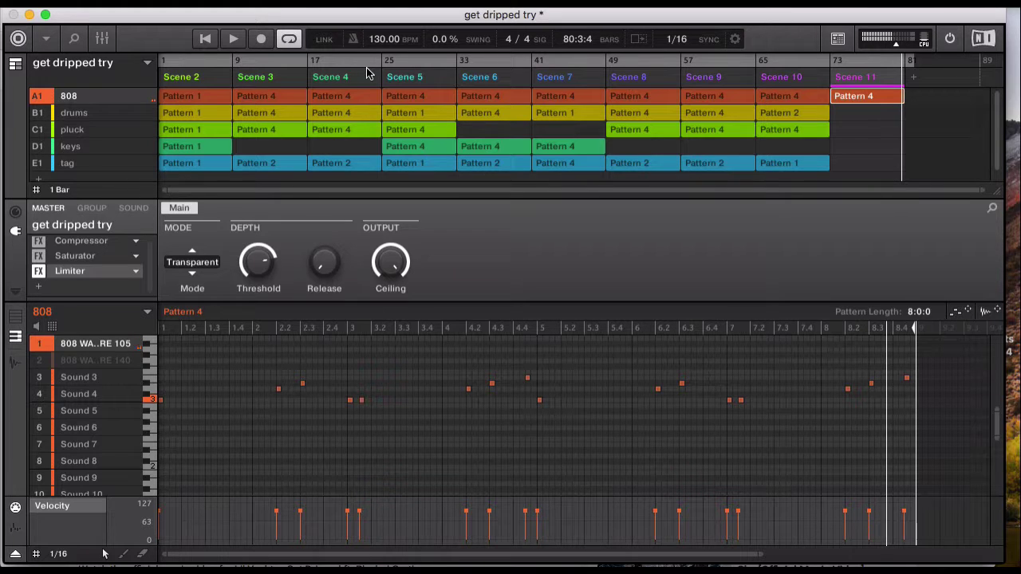
{"action": "key", "text": "space"}
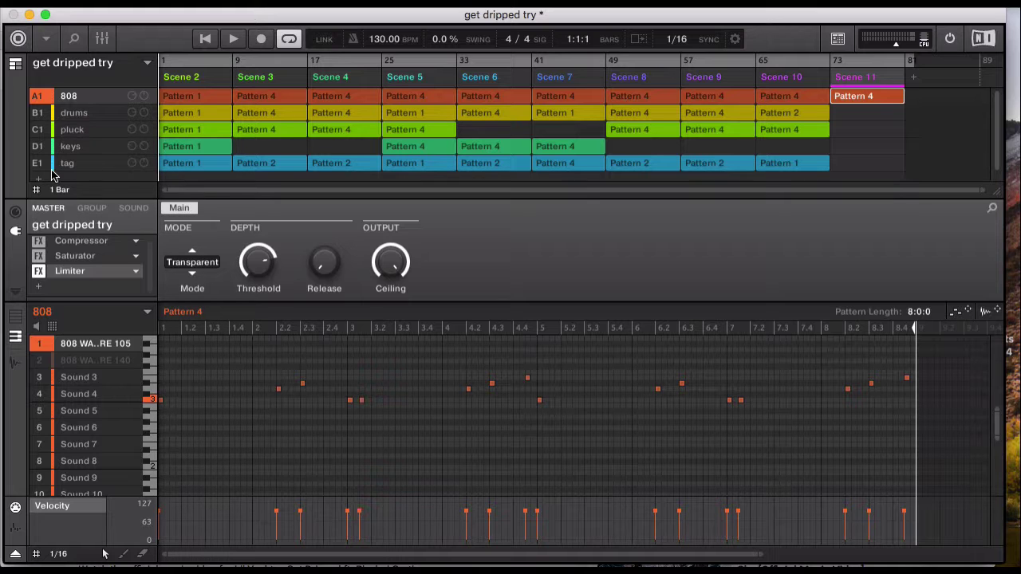
{"action": "left_click", "coordinate": [39, 115]}
{"action": "left_click", "coordinate": [38, 129]}
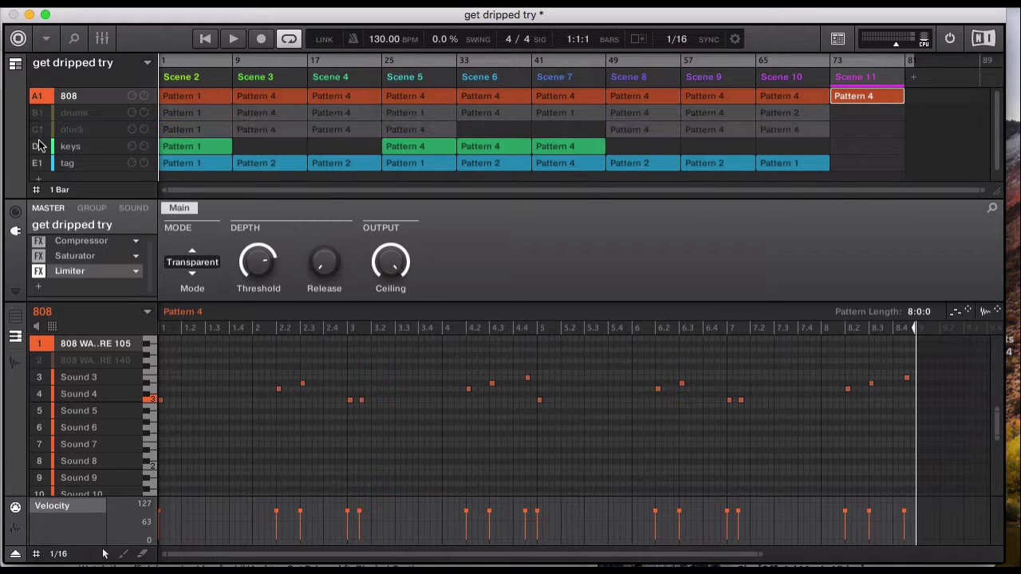
{"action": "left_click", "coordinate": [38, 146]}
{"action": "left_click", "coordinate": [38, 163]}
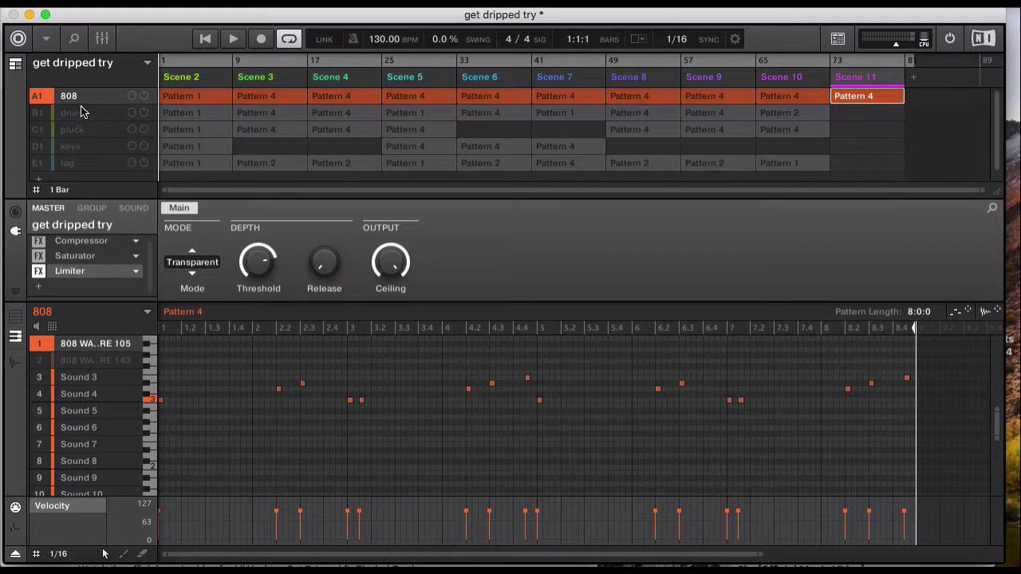
- Select Scene 3's 808 Pattern 4 and move the playhead to bar 9
{"action": "left_click", "coordinate": [181, 78]}
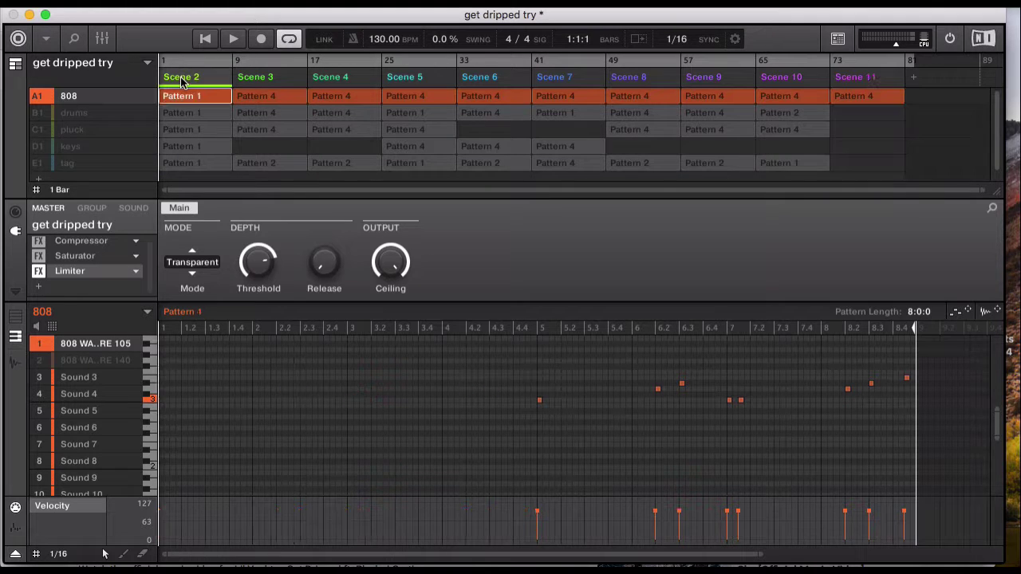
{"action": "left_click", "coordinate": [260, 79]}
{"action": "left_click_drag", "start_coordinate": [163, 67], "coordinate": [236, 73]}
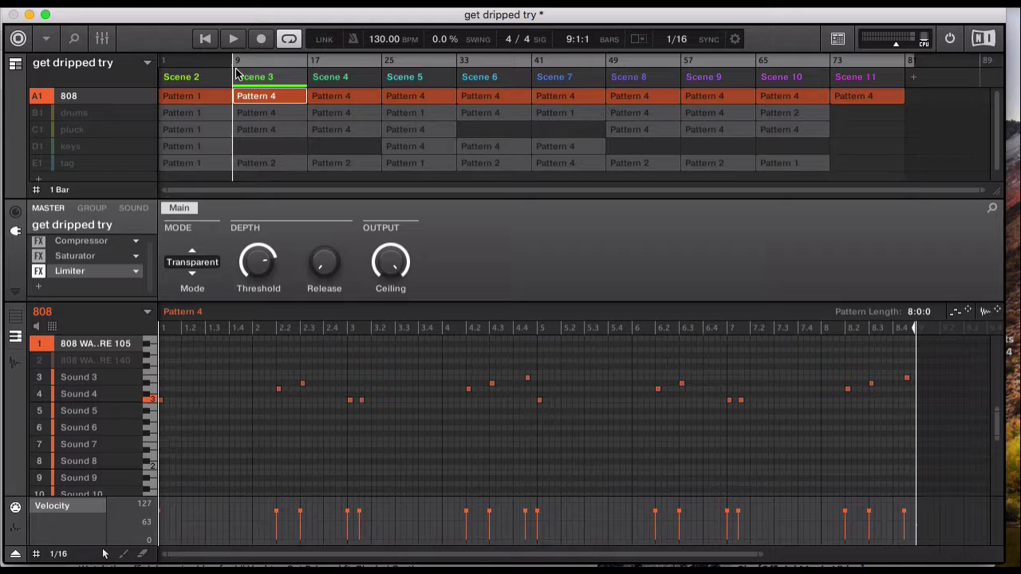
- Audition the 808 WARFARE 105 sound twice and view its high-pass filter settings
{"action": "left_click", "coordinate": [134, 210]}
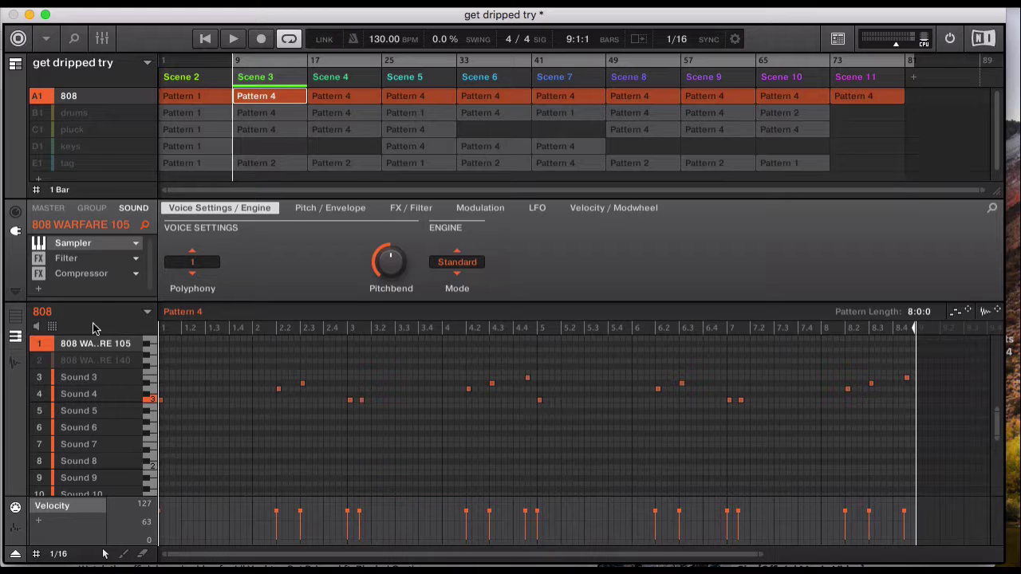
{"action": "left_click", "coordinate": [154, 400]}
{"action": "left_click", "coordinate": [154, 401]}
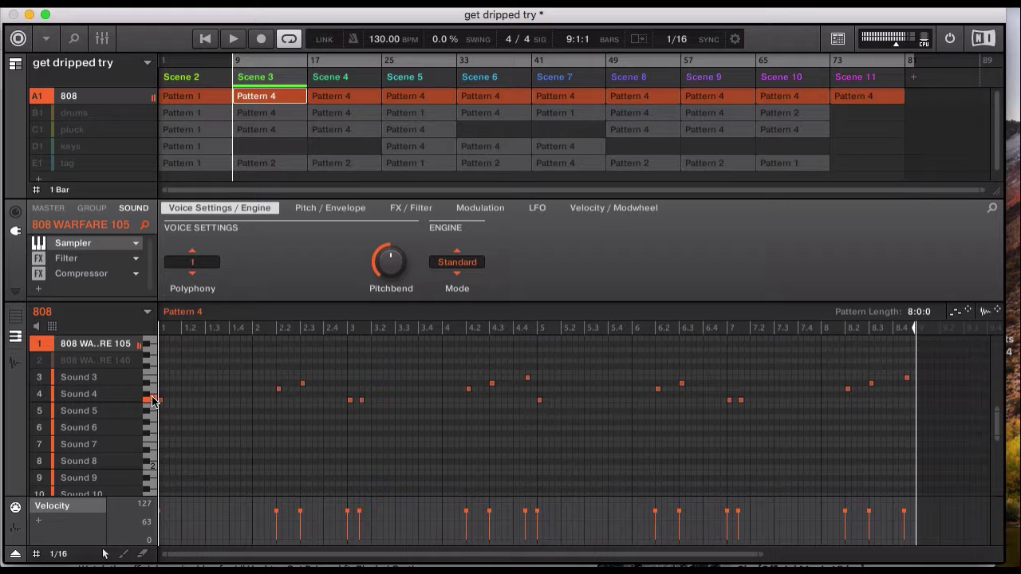
{"action": "left_click", "coordinate": [76, 263]}
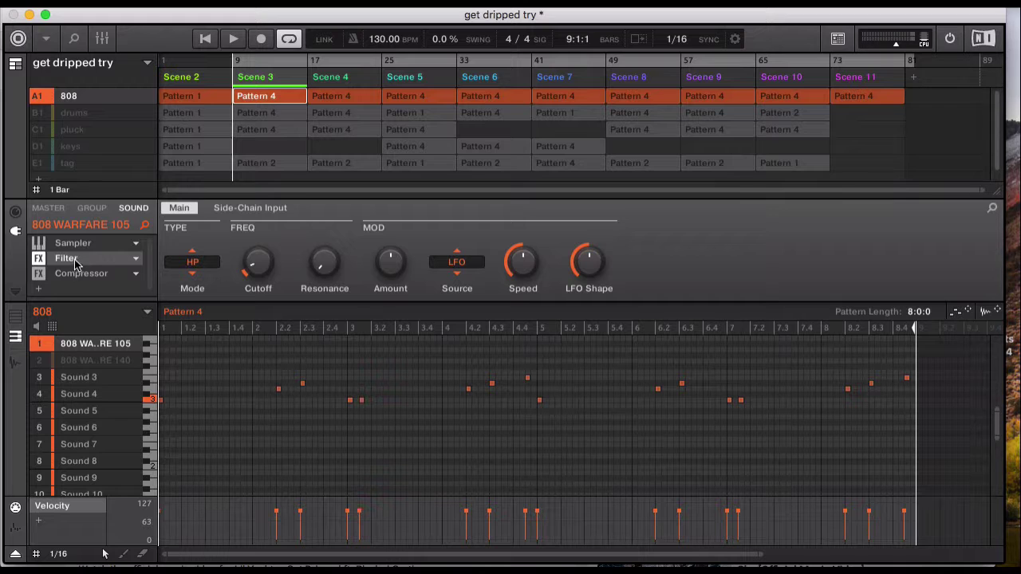
- Inspect the compressor on the 808 sound in the Mixer
{"action": "left_click", "coordinate": [104, 40]}
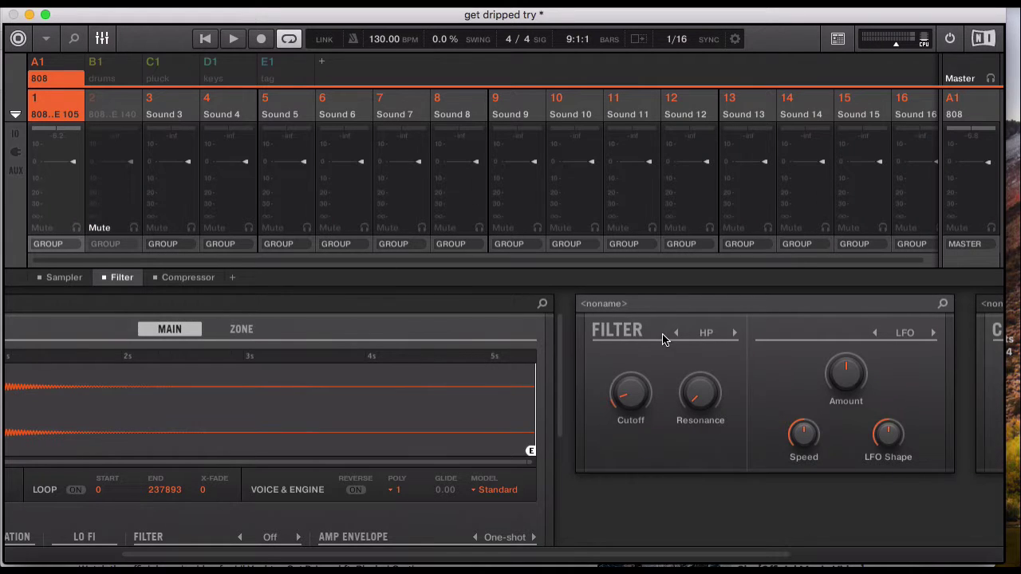
{"action": "mouse_move", "coordinate": [707, 399]}
{"action": "left_click", "coordinate": [182, 284]}
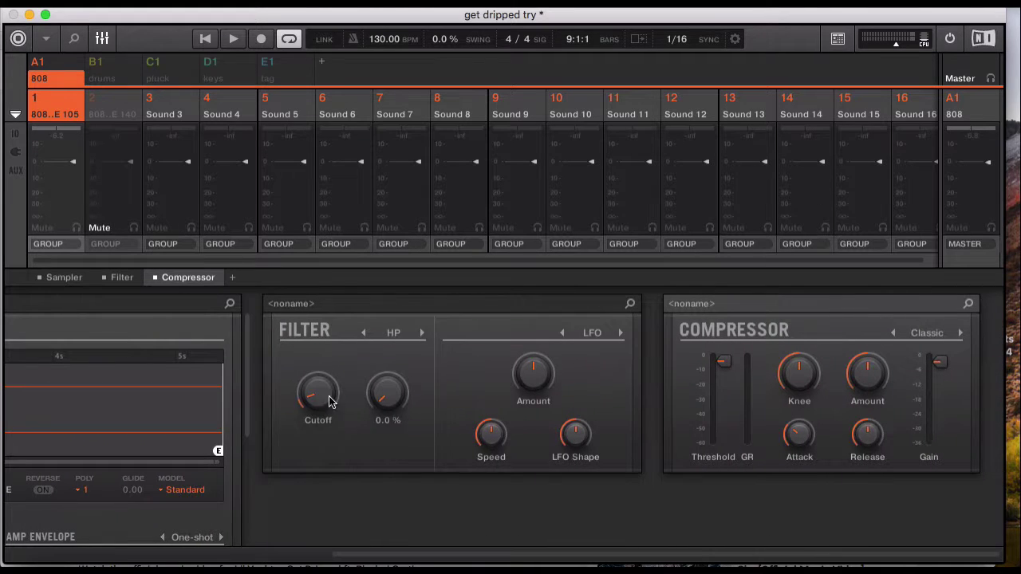
{"action": "mouse_move", "coordinate": [780, 375]}
- Back in the arrangement, play the 808 pattern from Scene 3, then stop
{"action": "left_click", "coordinate": [102, 40]}
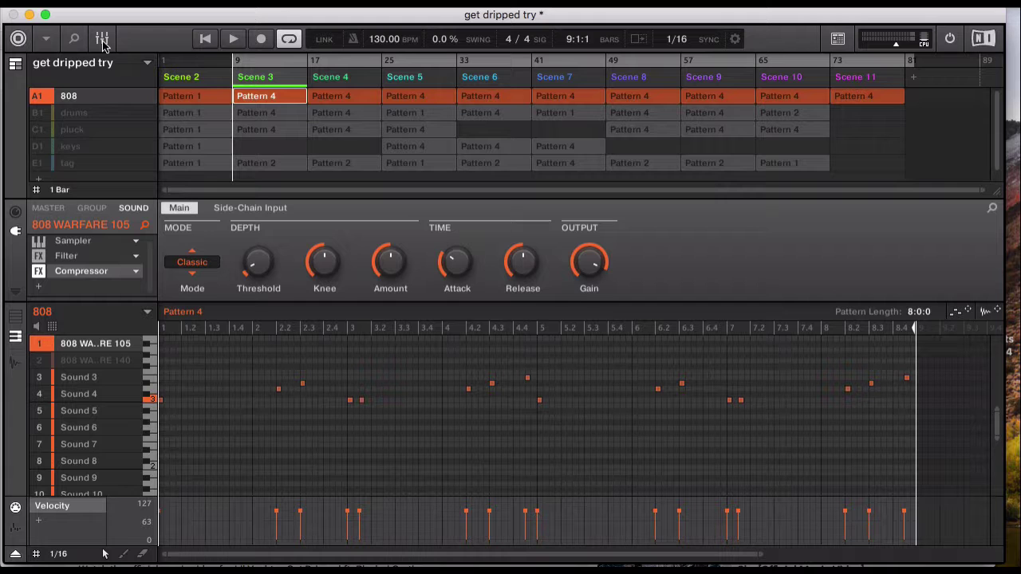
{"action": "left_click", "coordinate": [205, 42]}
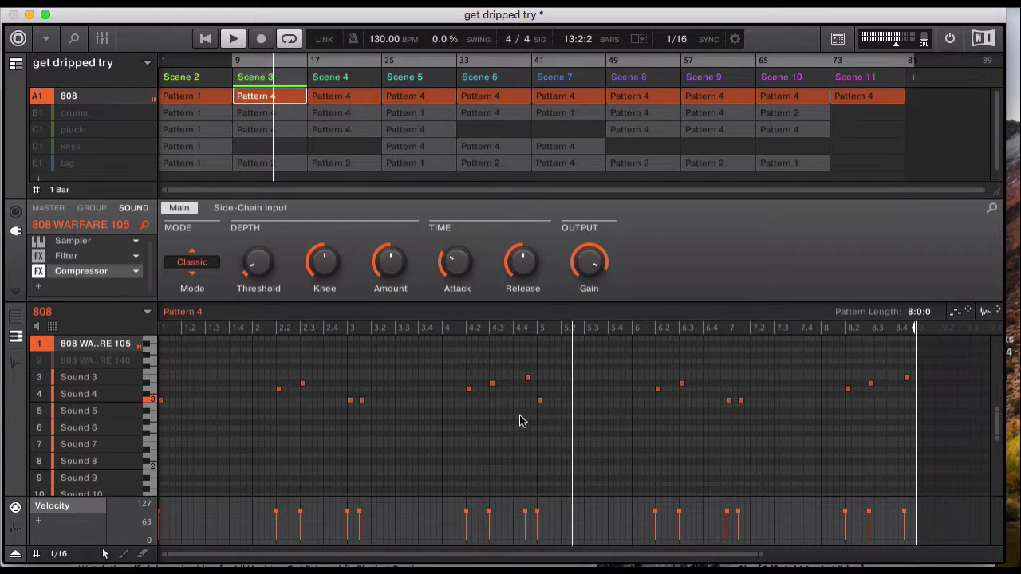
{"action": "key", "text": "space"}
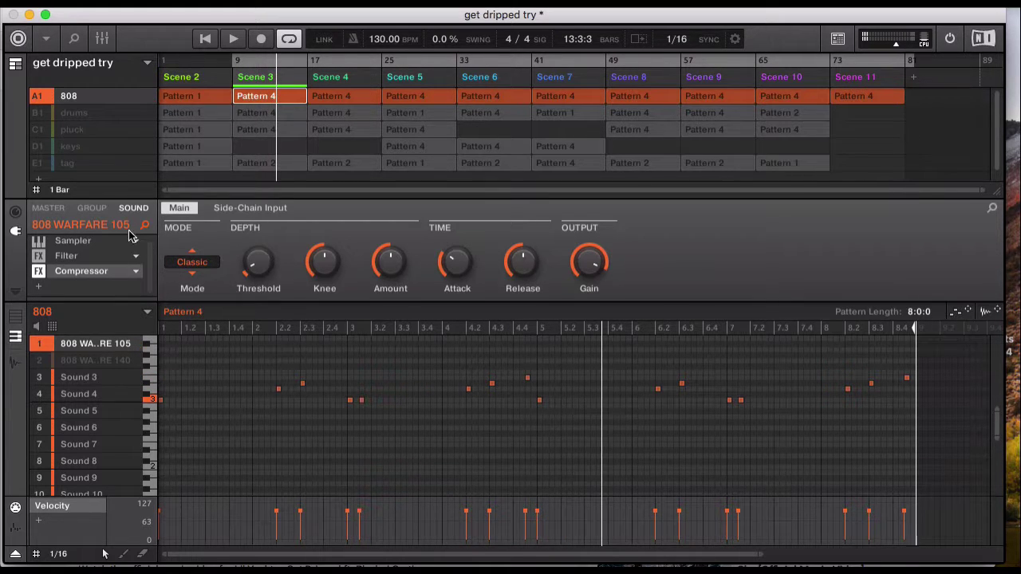
- Unmute the drums group and step through Clap_15, HiHat_03 and the FX sounds
{"action": "left_click", "coordinate": [78, 115]}
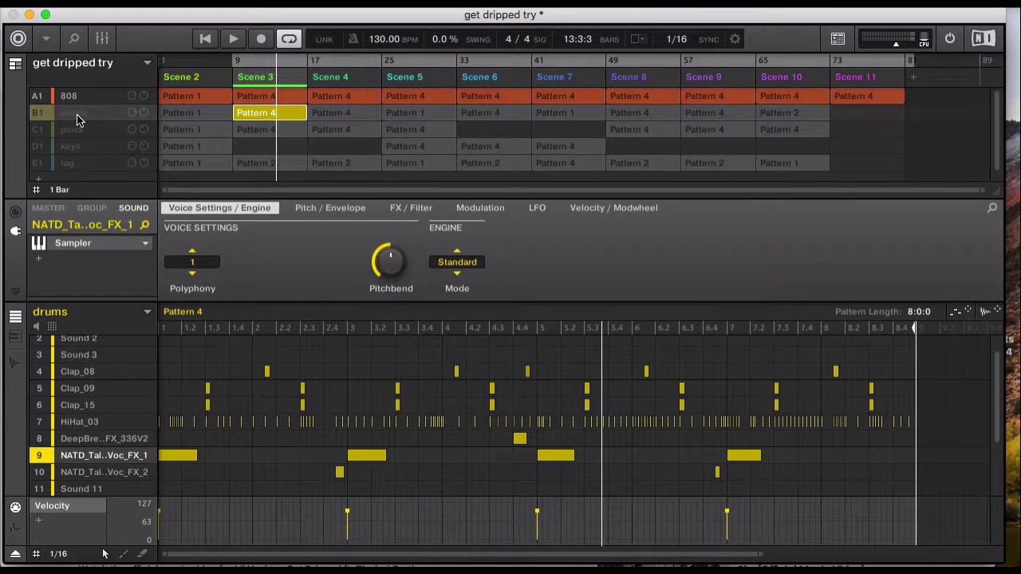
{"action": "left_click", "coordinate": [38, 120]}
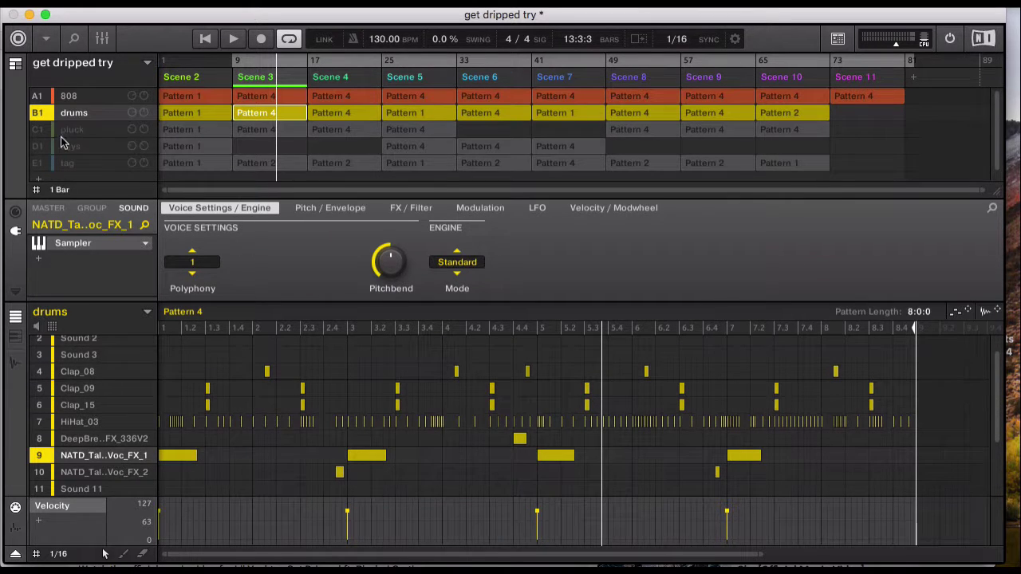
{"action": "mouse_move", "coordinate": [131, 414]}
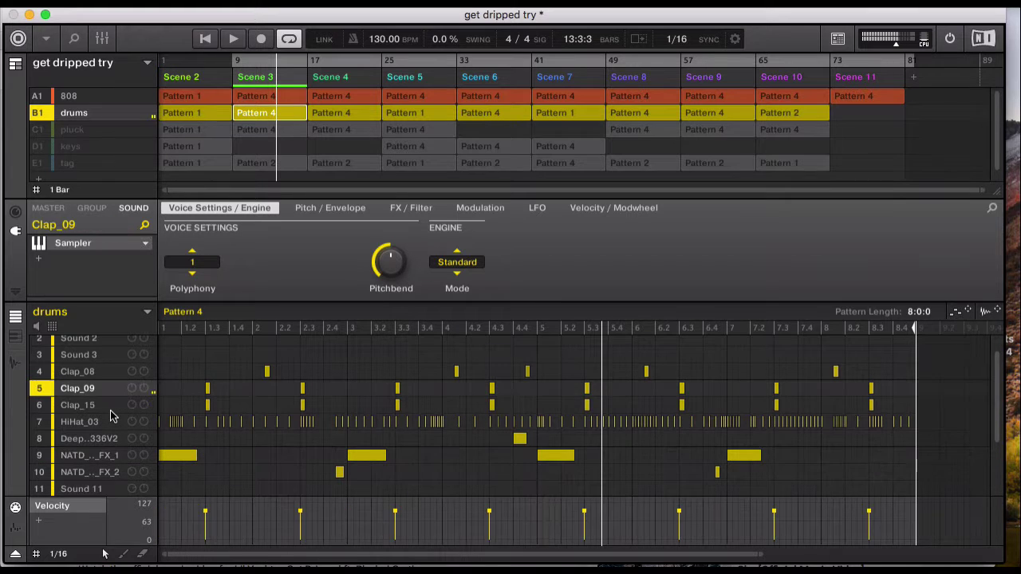
{"action": "left_click", "coordinate": [111, 412]}
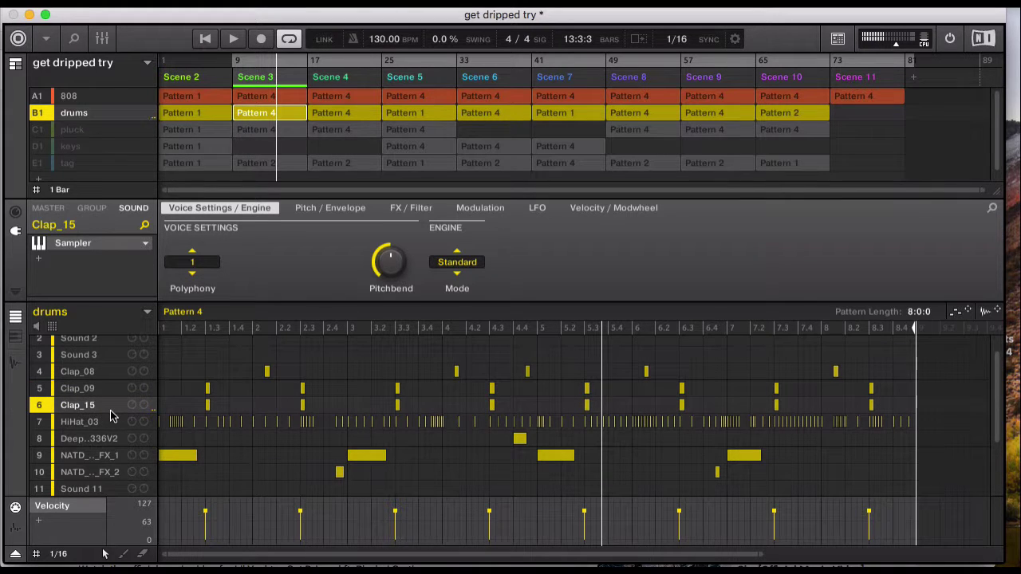
{"action": "left_click", "coordinate": [111, 417]}
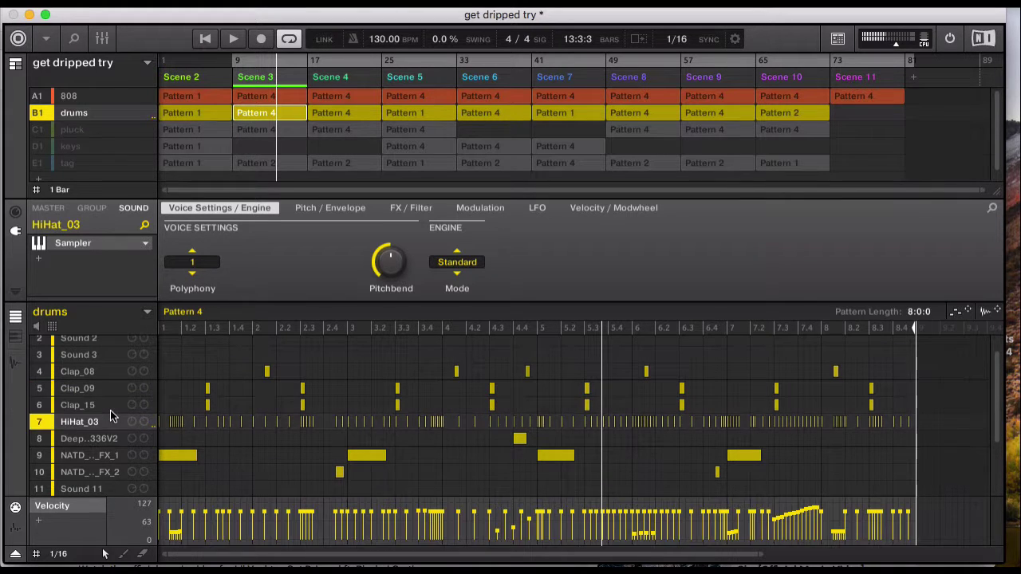
{"action": "key", "text": "Down"}
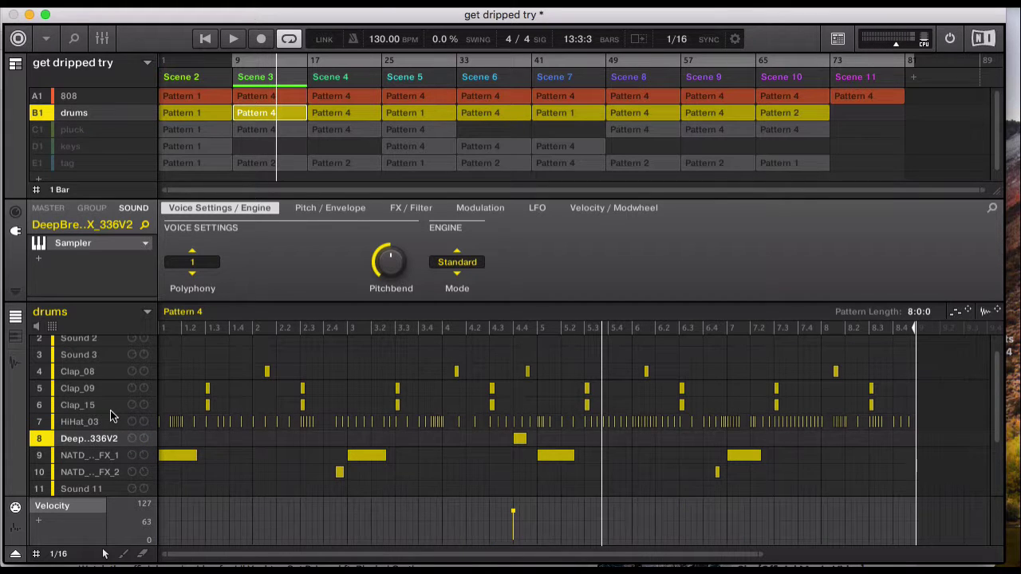
{"action": "key", "text": "Down"}
{"action": "key", "text": "Down"}
{"action": "key", "text": "Up"}
{"action": "key", "text": "Down"}
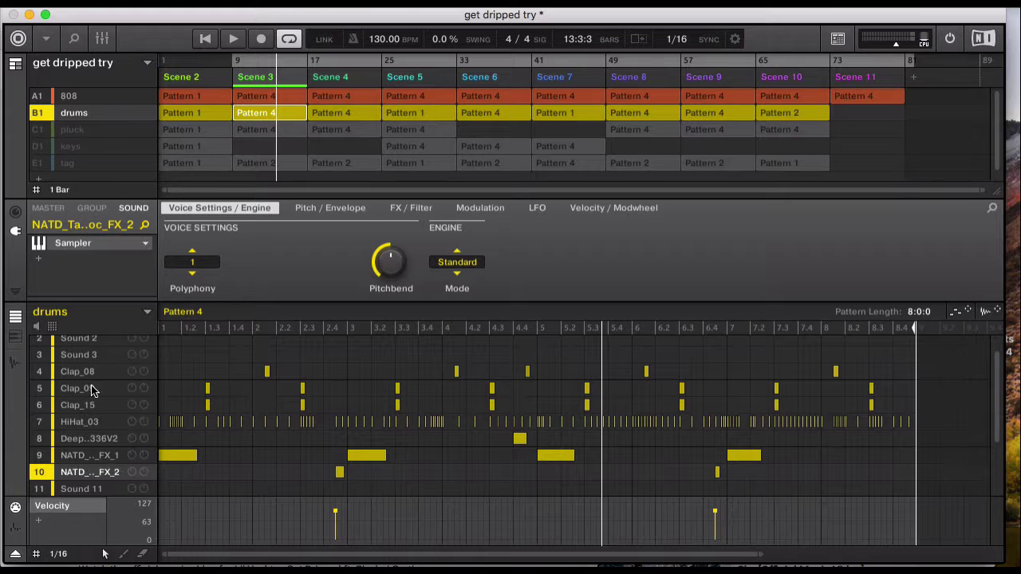
- Mute the 808 to hear the drums alone, stop, then unmute the 808
{"action": "left_click", "coordinate": [37, 96]}
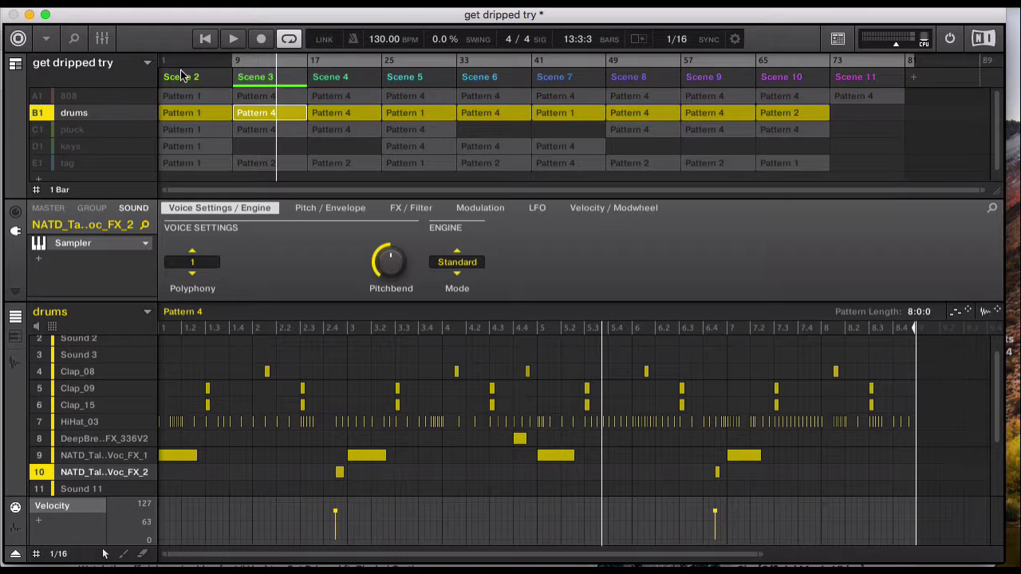
{"action": "left_click", "coordinate": [233, 39]}
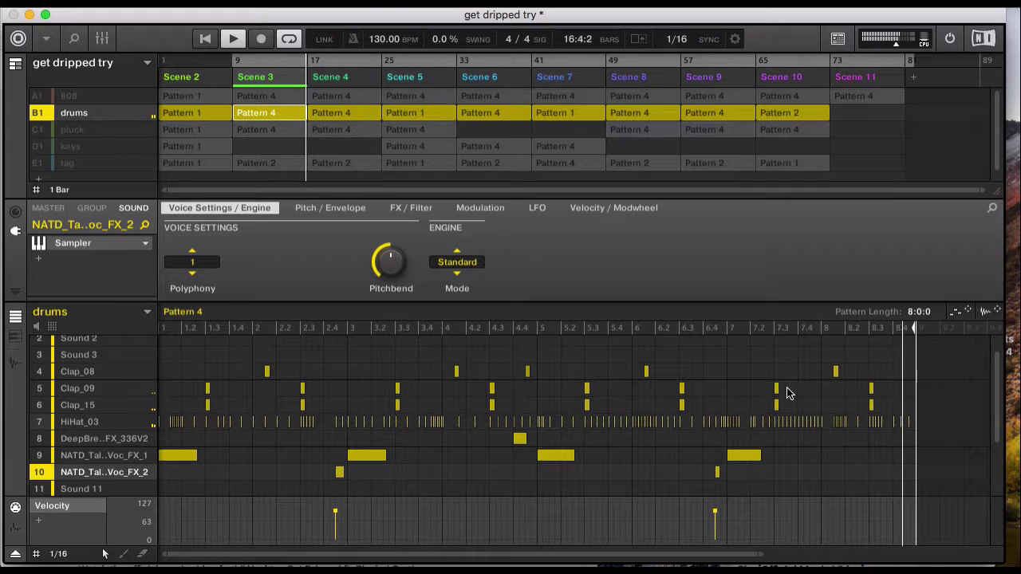
{"action": "key", "text": "space"}
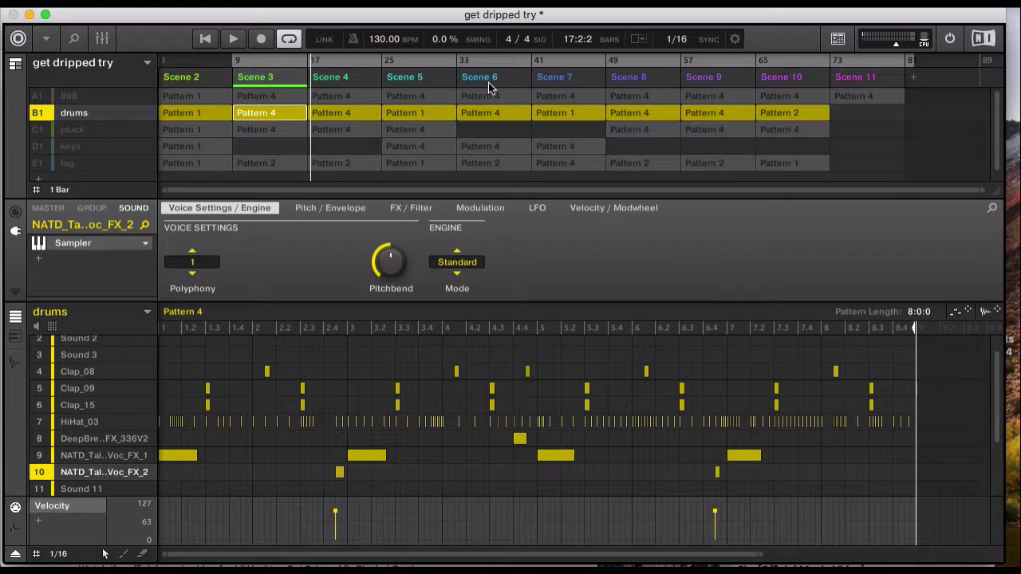
{"action": "left_click", "coordinate": [36, 97]}
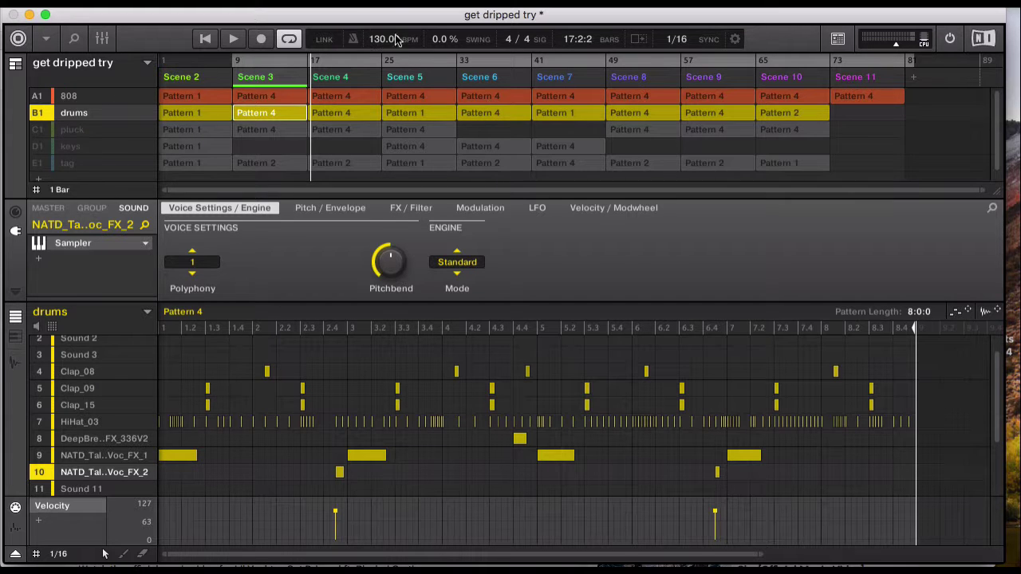
- Step through Clap_08, Clap_09, HiHat_03 and the FX sounds, then play from Scene 3
{"action": "left_click", "coordinate": [112, 372]}
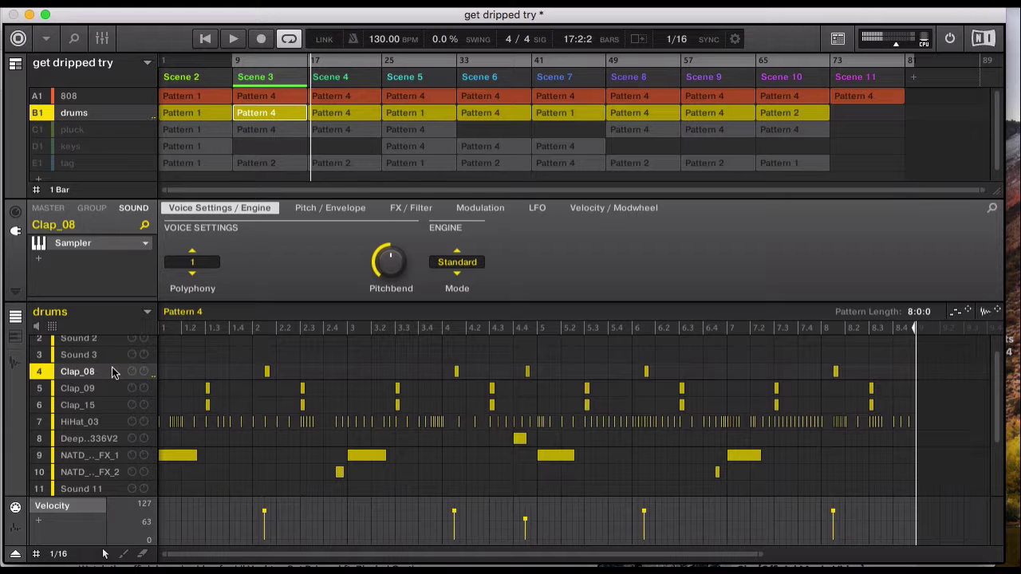
{"action": "key", "text": "Down"}
{"action": "key", "text": "Down"}
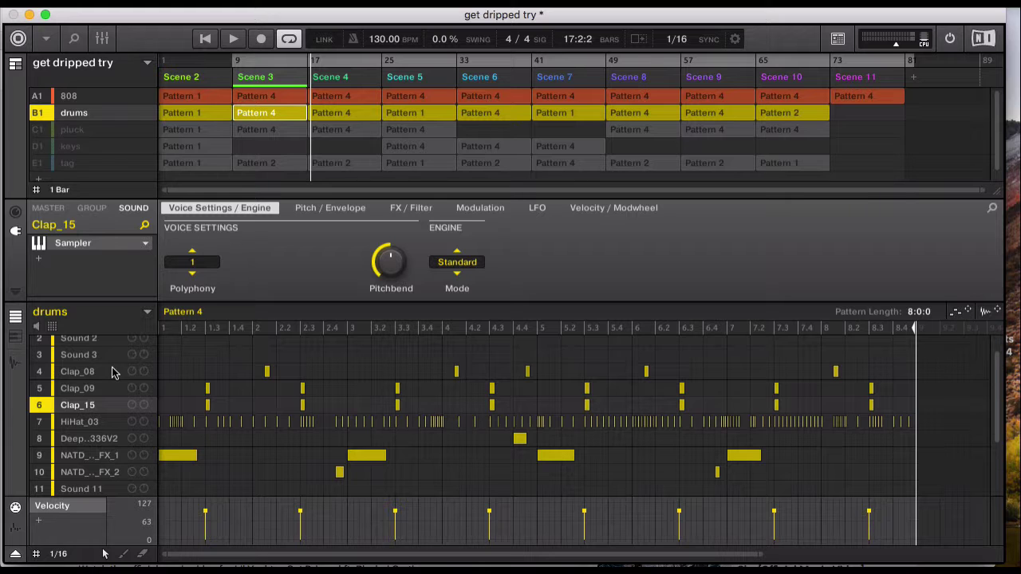
{"action": "key", "text": "Up"}
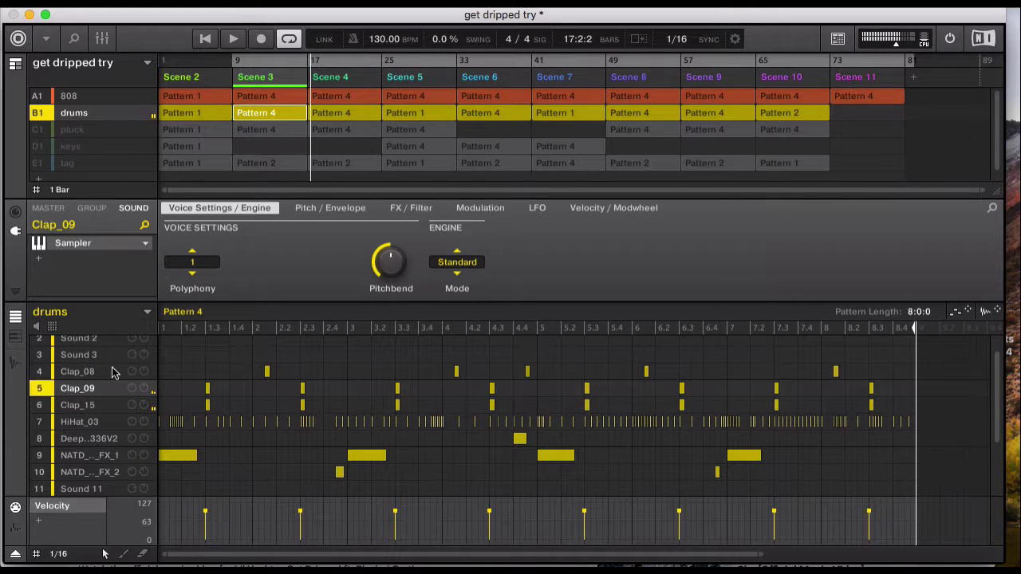
{"action": "key", "text": "Down"}
{"action": "key", "text": "Down"}
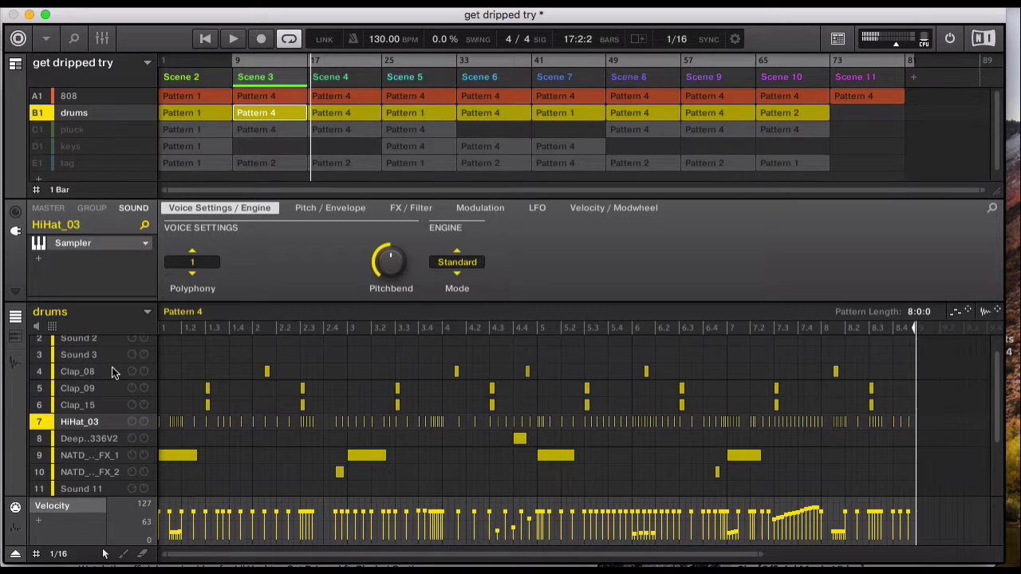
{"action": "key", "text": "Down"}
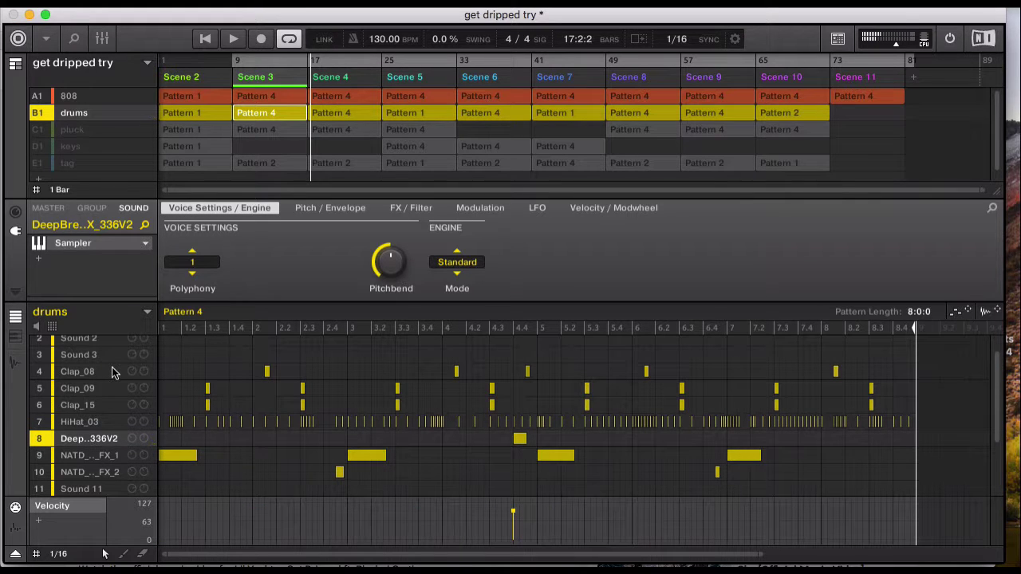
{"action": "key", "text": "Down"}
{"action": "key", "text": "Down"}
{"action": "key", "text": "Up"}
{"action": "key", "text": "Down"}
{"action": "key", "text": "Up"}
{"action": "key", "text": "Down"}
{"action": "key", "text": "Up"}
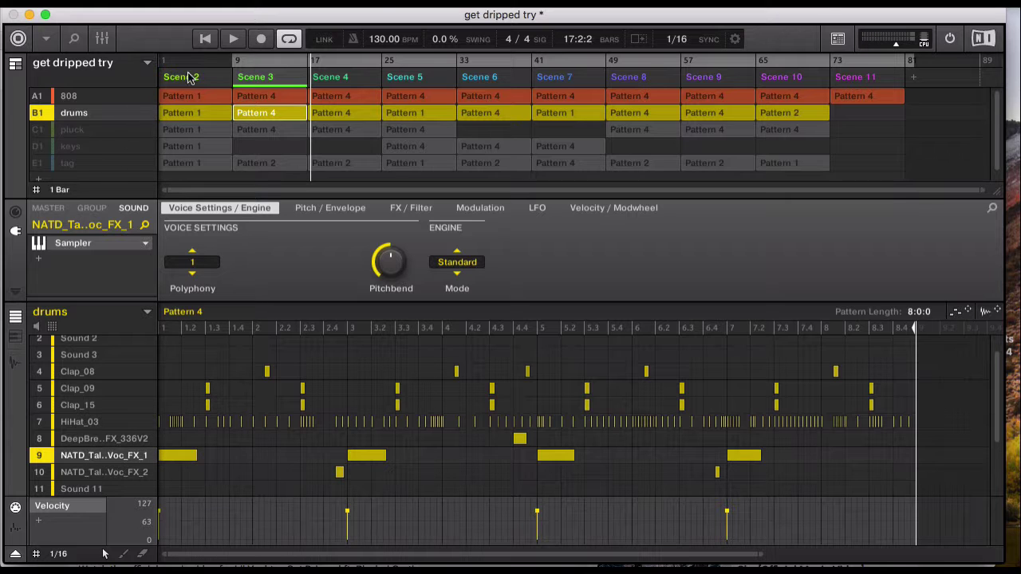
{"action": "left_click", "coordinate": [205, 41]}
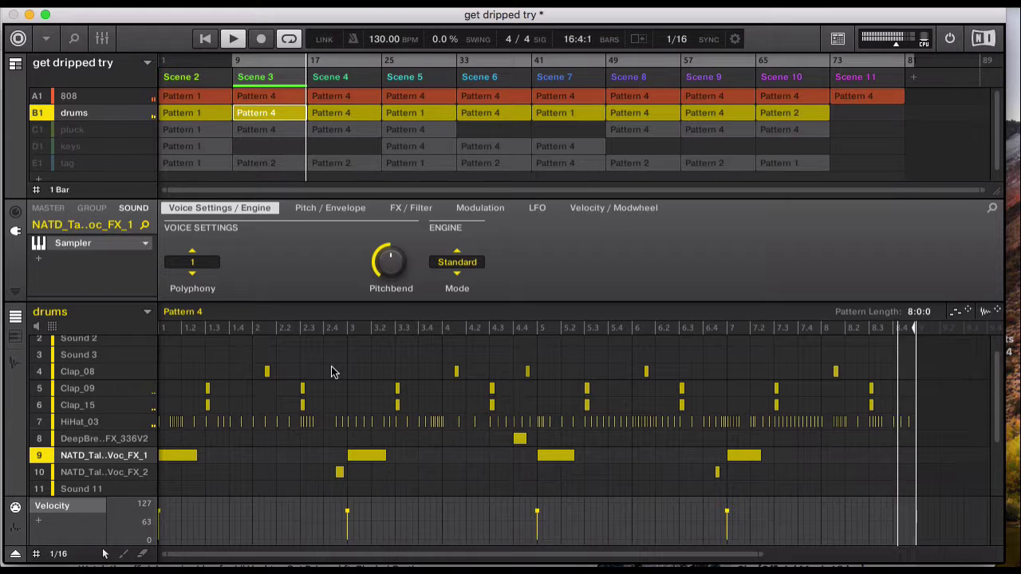
- Stop and rewind, unmute the pluck group, and audition one of its notes
{"action": "key", "text": "space"}
{"action": "key", "text": "Home"}
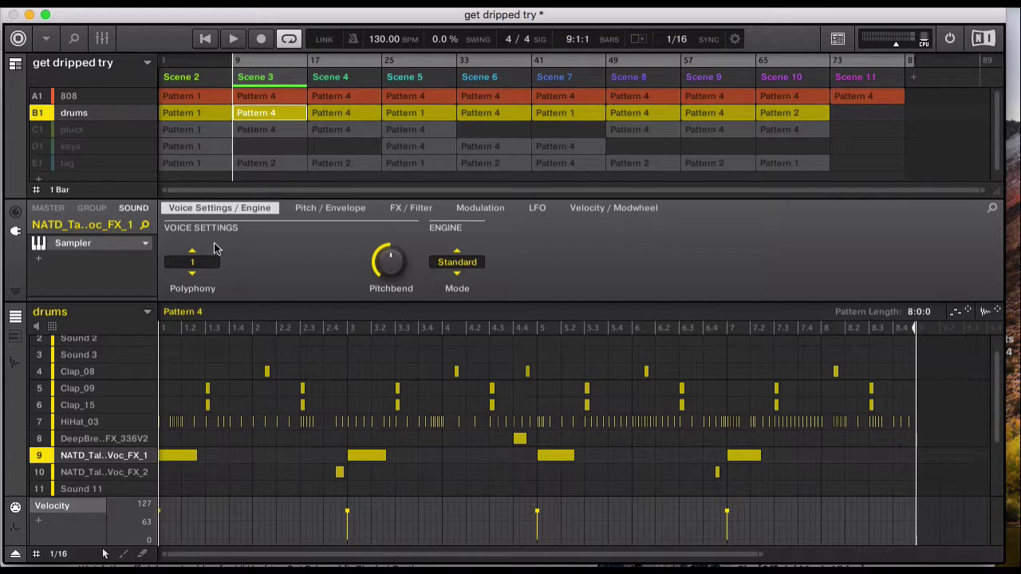
{"action": "left_click", "coordinate": [76, 137]}
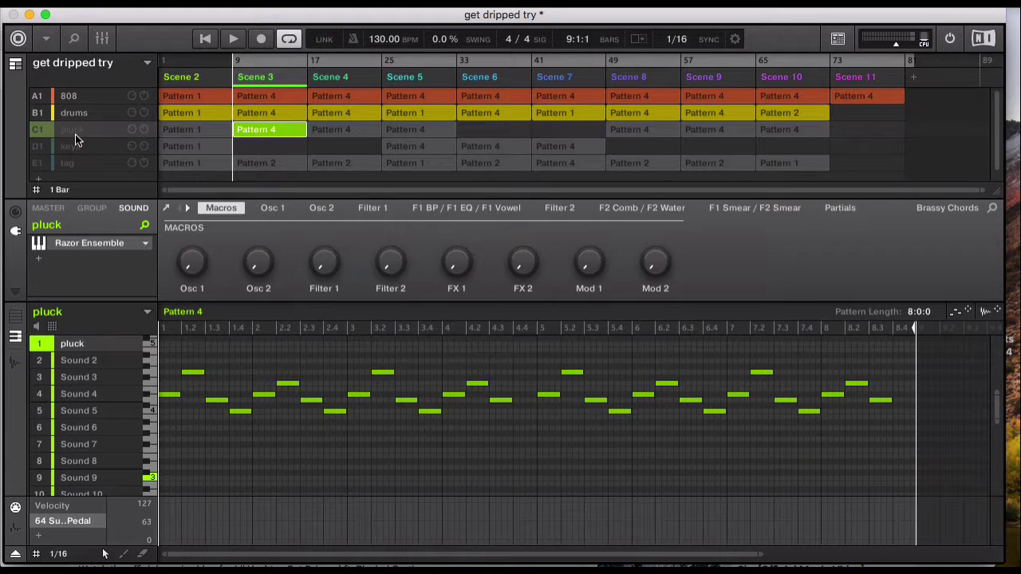
{"action": "left_click", "coordinate": [42, 136]}
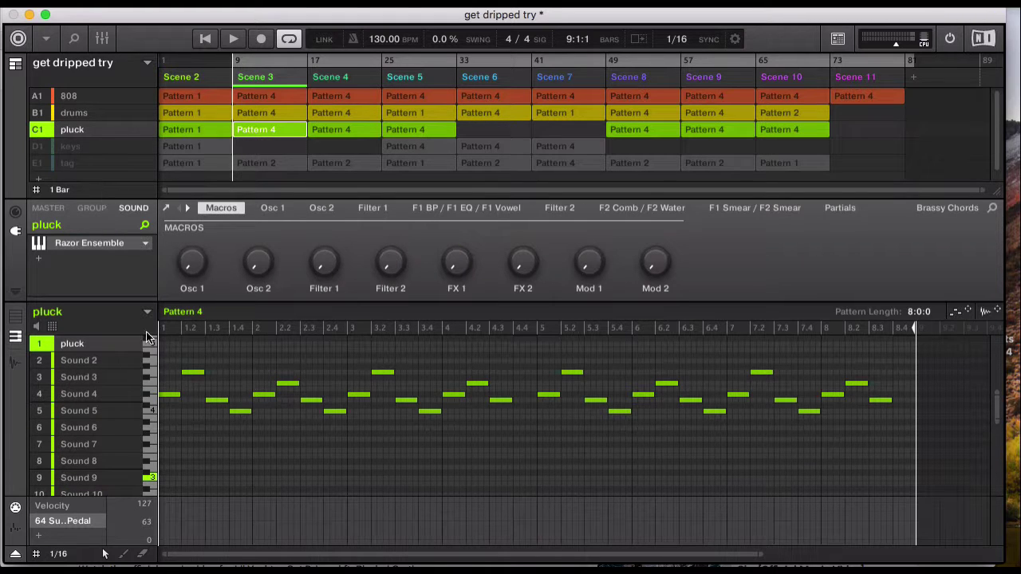
{"action": "left_click", "coordinate": [148, 395]}
- Open the pluck's Razor synth window, then close it to return to the arrangement
{"action": "left_click", "coordinate": [76, 250]}
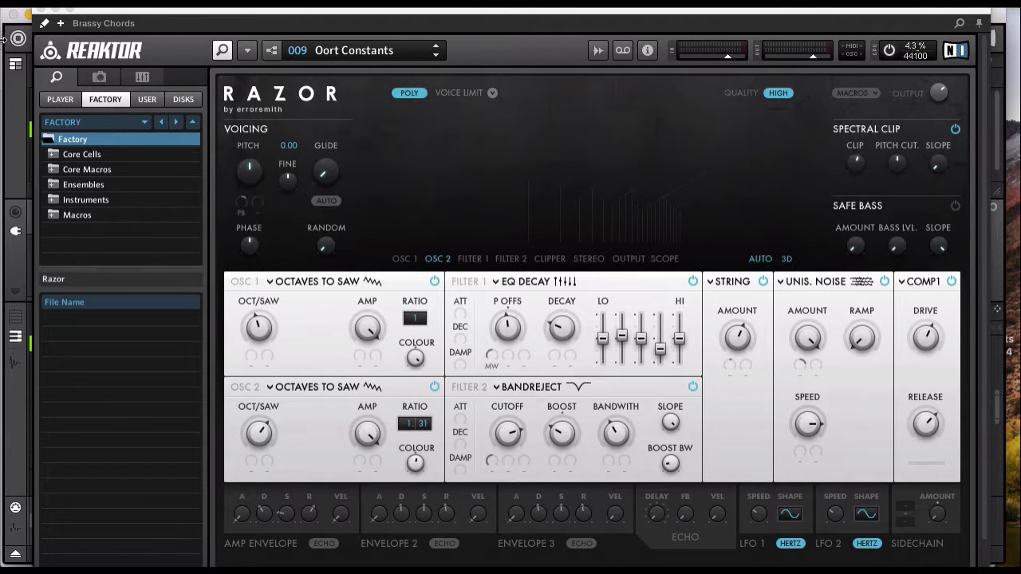
{"action": "left_click", "coordinate": [41, 13]}
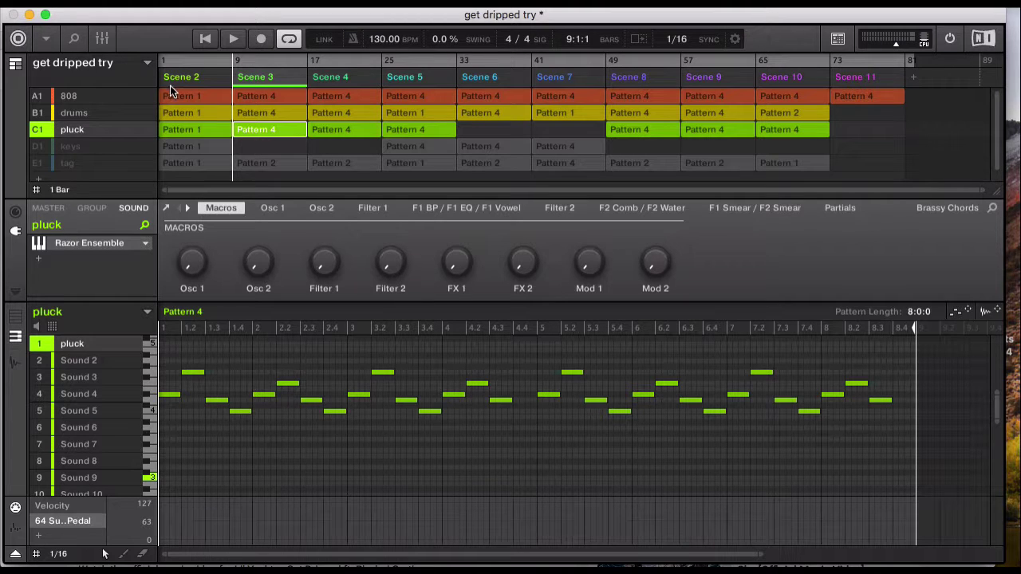
{"action": "left_click", "coordinate": [205, 40]}
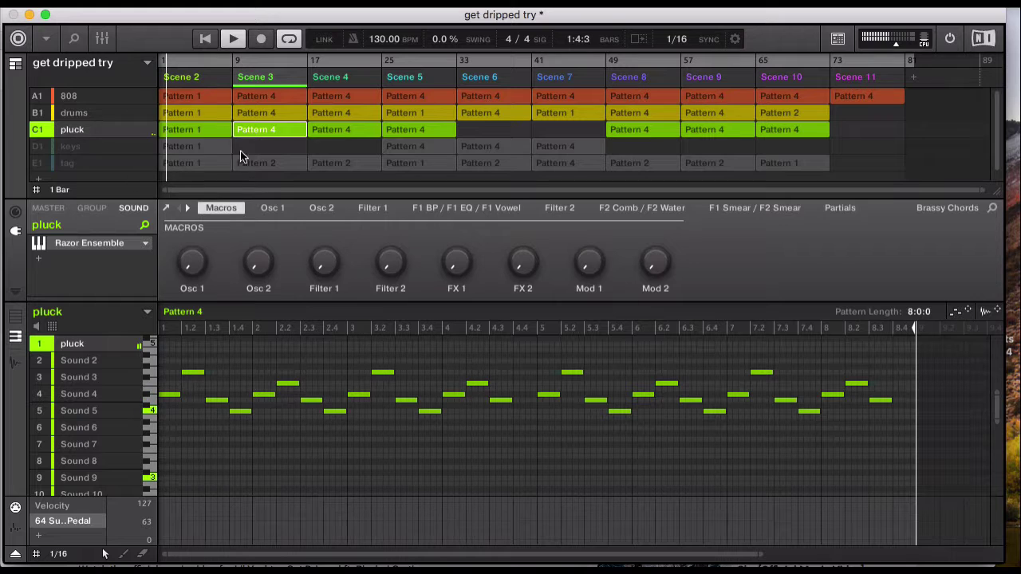
{"action": "left_click", "coordinate": [200, 130]}
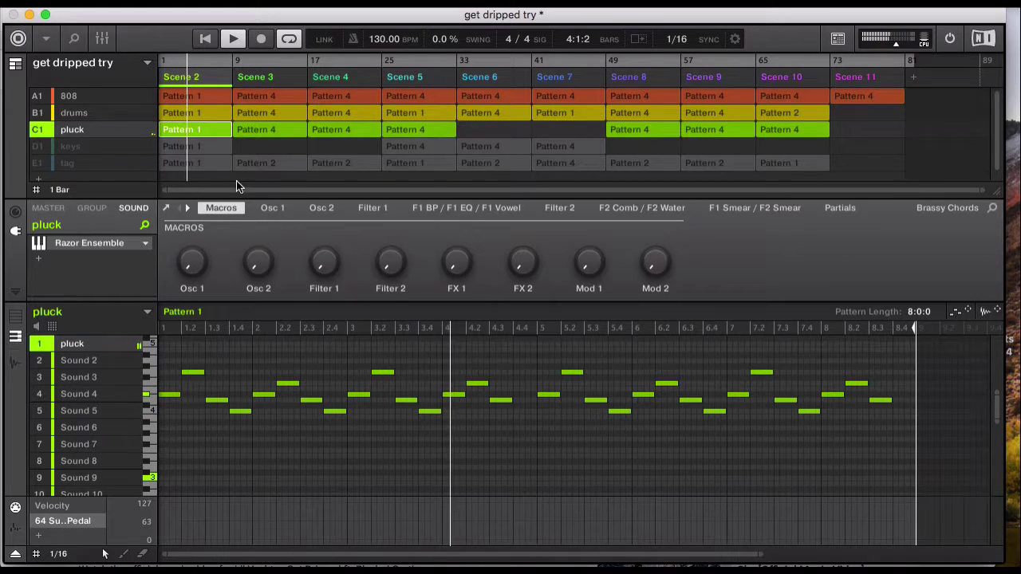
{"action": "left_click", "coordinate": [74, 113]}
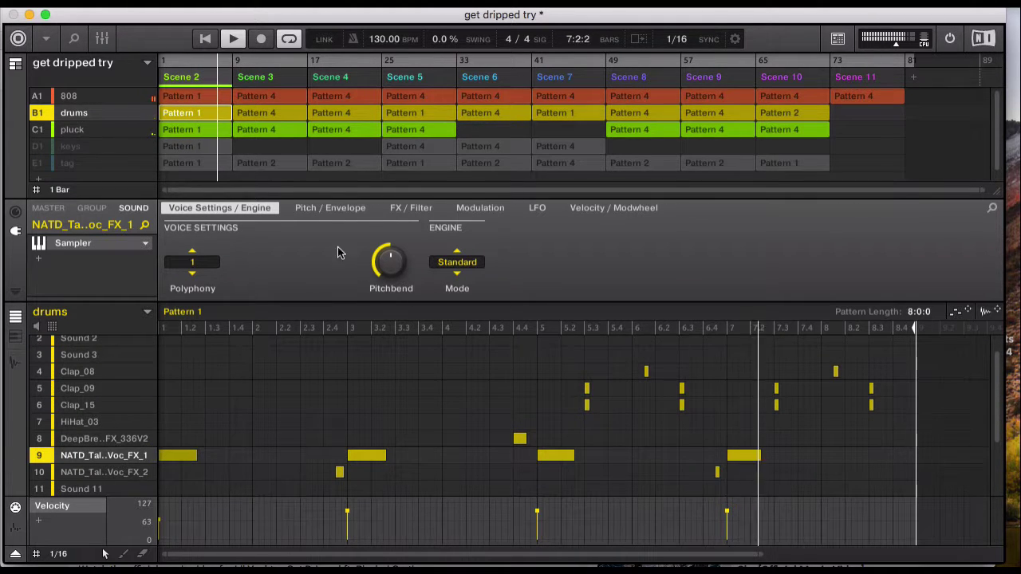
{"action": "left_click", "coordinate": [249, 73]}
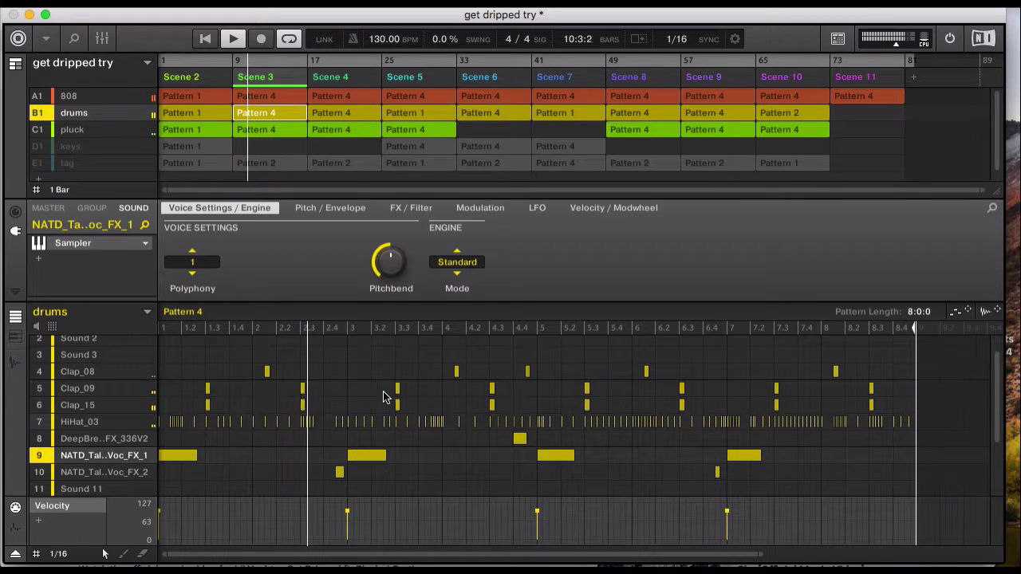
{"action": "left_click", "coordinate": [86, 131]}
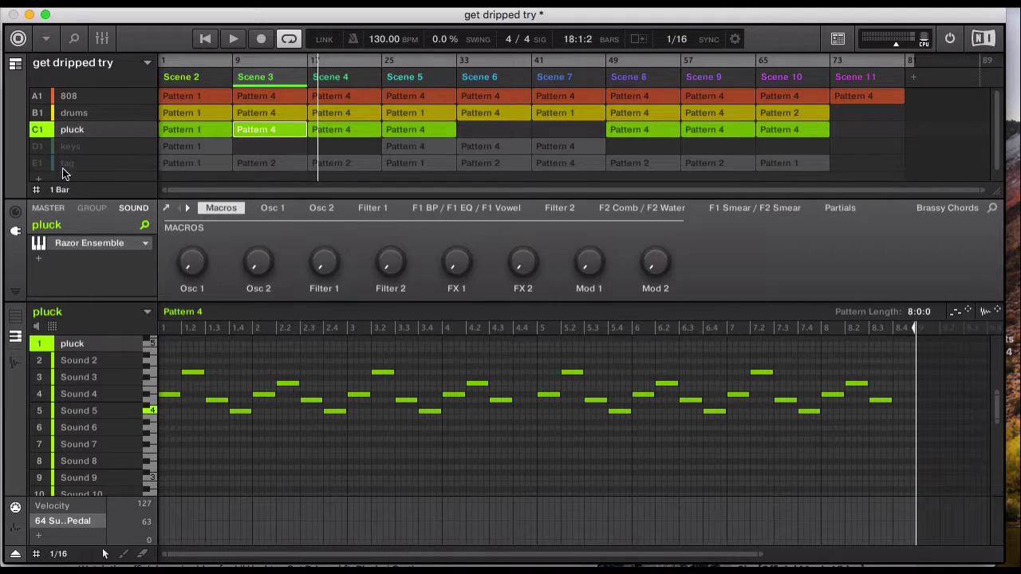
- Mute the 808 and drums, play Scenes 2 and 3 to hear the pluck alone, then stop
{"action": "left_click", "coordinate": [46, 96]}
{"action": "left_click", "coordinate": [46, 112]}
{"action": "left_click", "coordinate": [204, 40]}
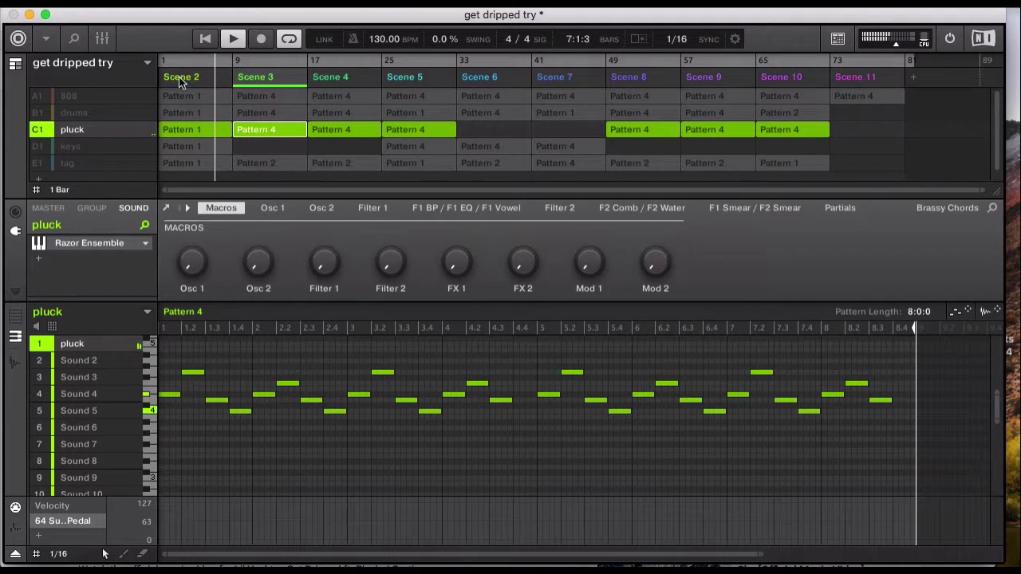
{"action": "left_click", "coordinate": [181, 79]}
{"action": "left_click", "coordinate": [254, 79]}
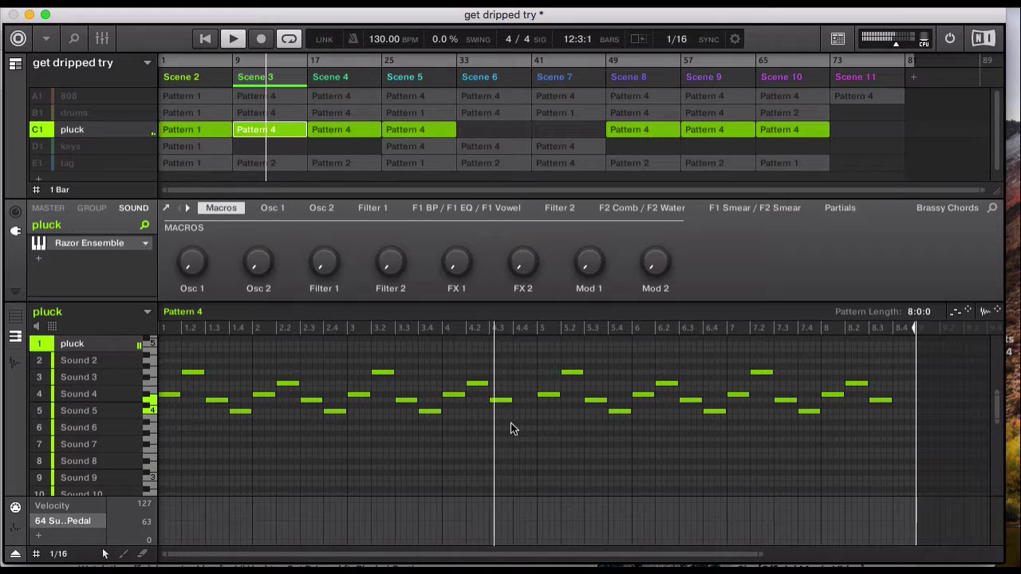
{"action": "key", "text": "space"}
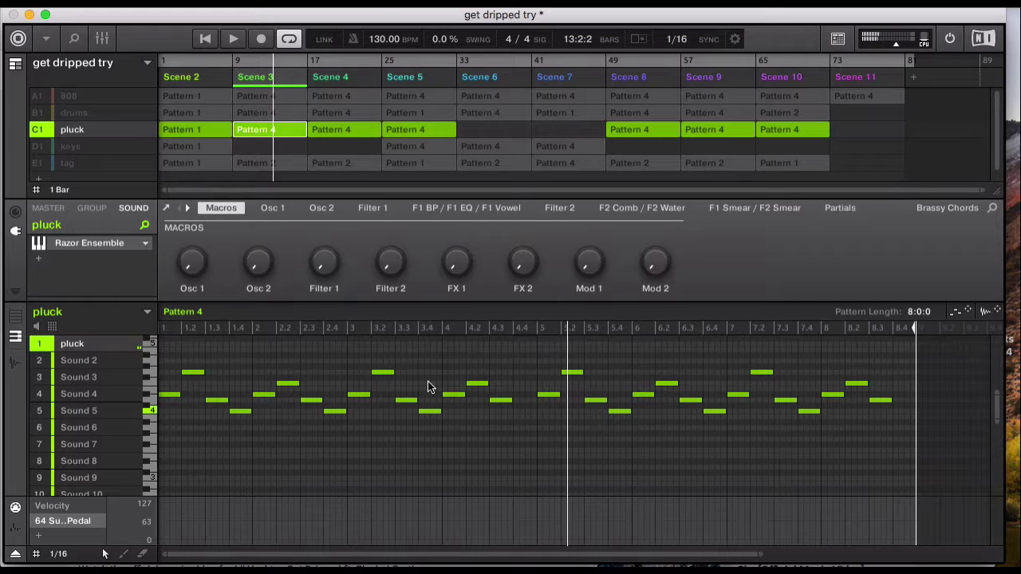
- Check the pluck's Razor synth, then open and close the keys group's Spark synth (Crystal Ball preset)
{"action": "left_click", "coordinate": [82, 242]}
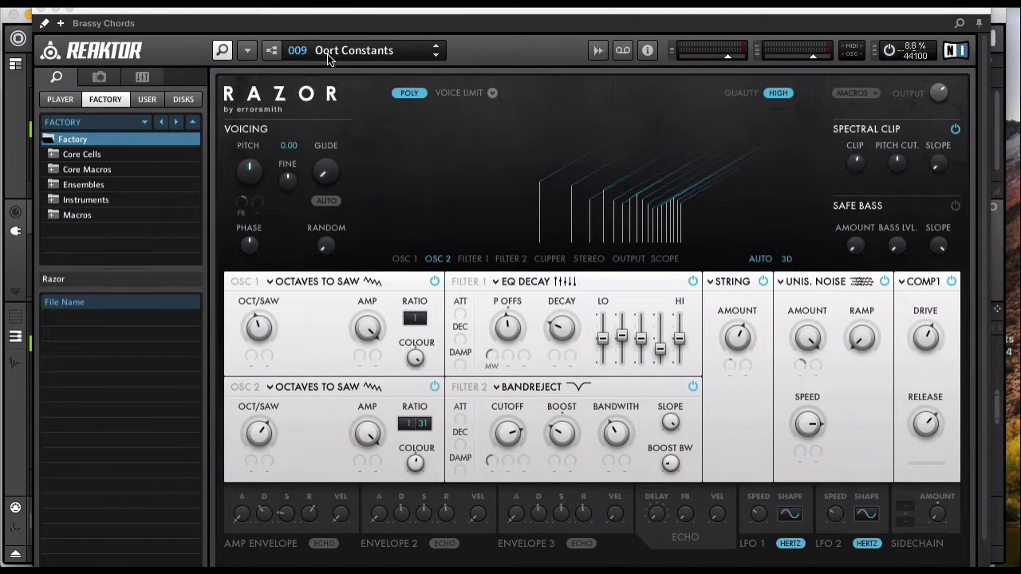
{"action": "left_click", "coordinate": [41, 9]}
{"action": "left_click", "coordinate": [69, 148]}
{"action": "left_click", "coordinate": [68, 148]}
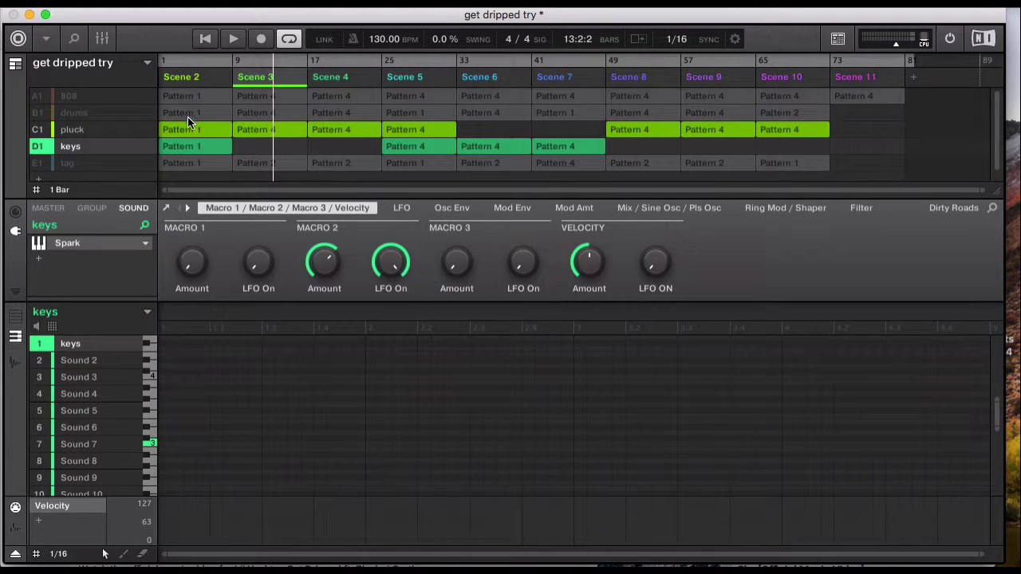
{"action": "left_click", "coordinate": [70, 251]}
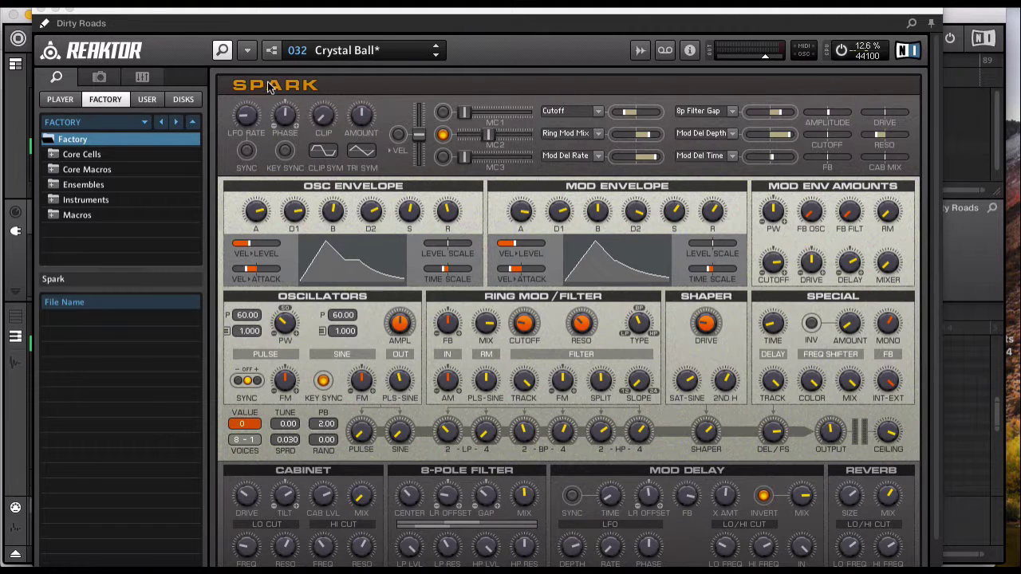
{"action": "left_click", "coordinate": [40, 15]}
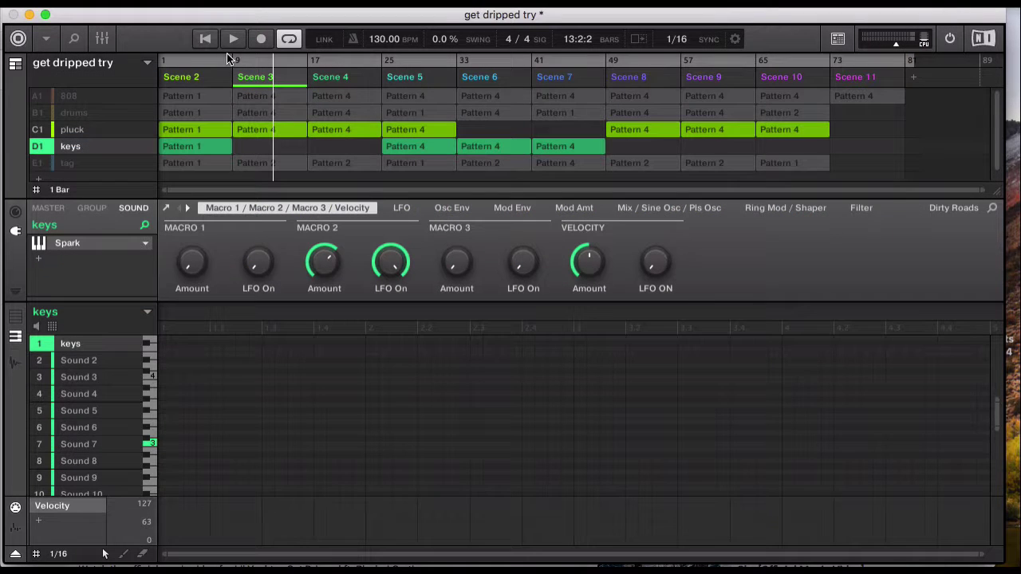
- On Scene 2, unmute the drums and 808 groups and play from the song start
{"action": "left_click", "coordinate": [191, 83]}
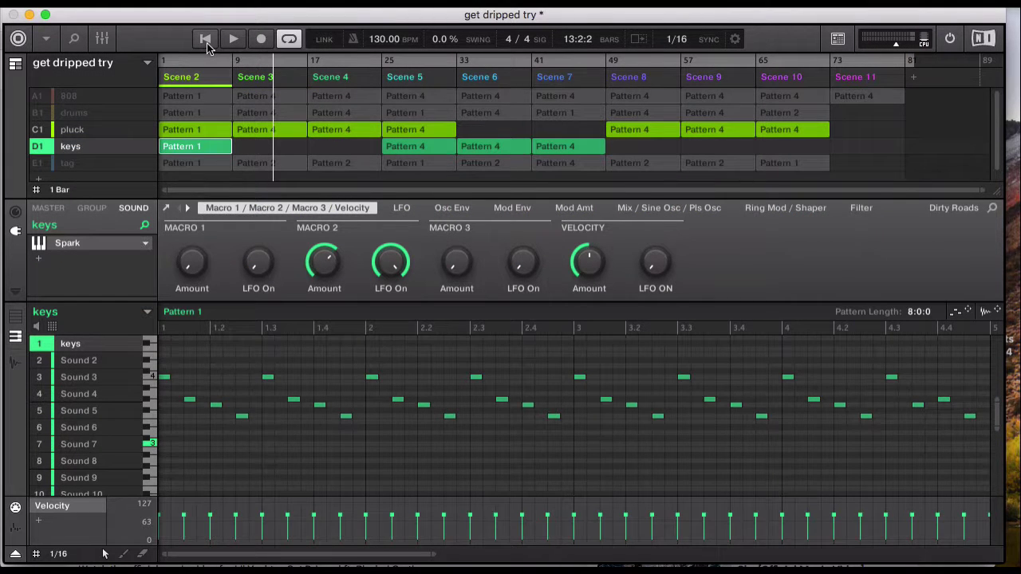
{"action": "left_click", "coordinate": [38, 112]}
{"action": "left_click", "coordinate": [37, 95]}
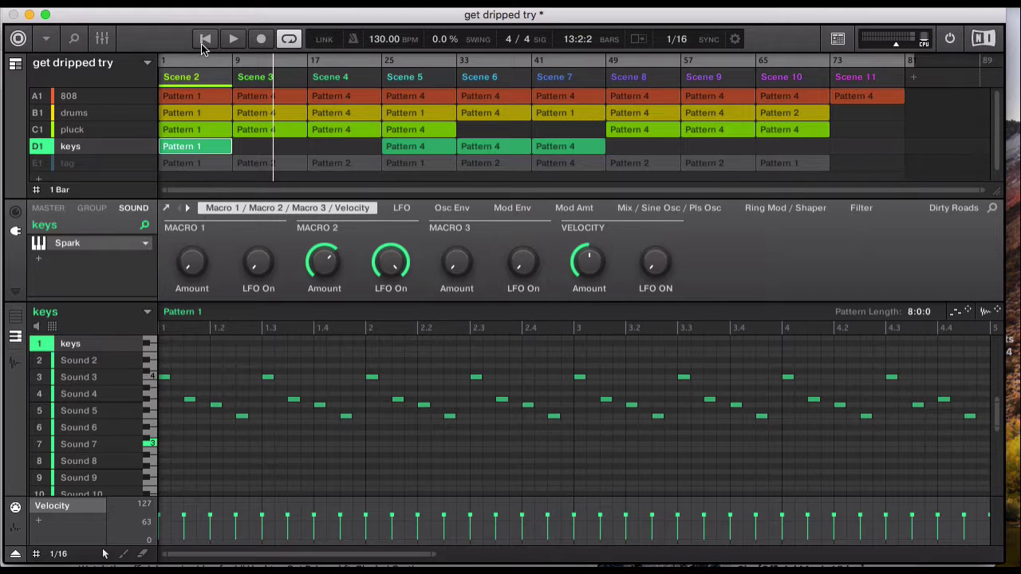
{"action": "left_click", "coordinate": [205, 40]}
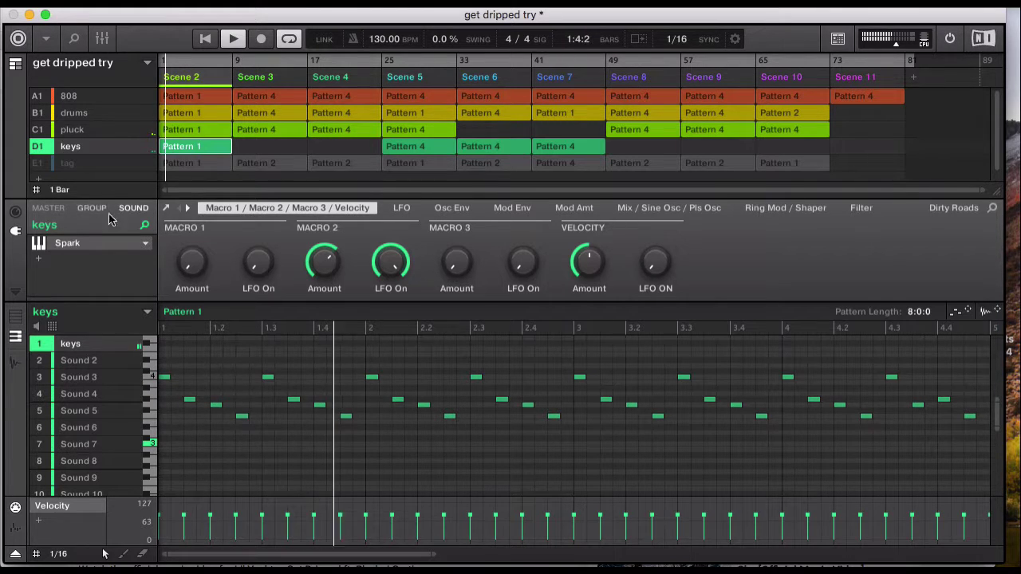
- Briefly mute and unmute the pluck, and zoom out to show all 8 bars of keys Pattern 1
{"action": "left_click", "coordinate": [38, 129]}
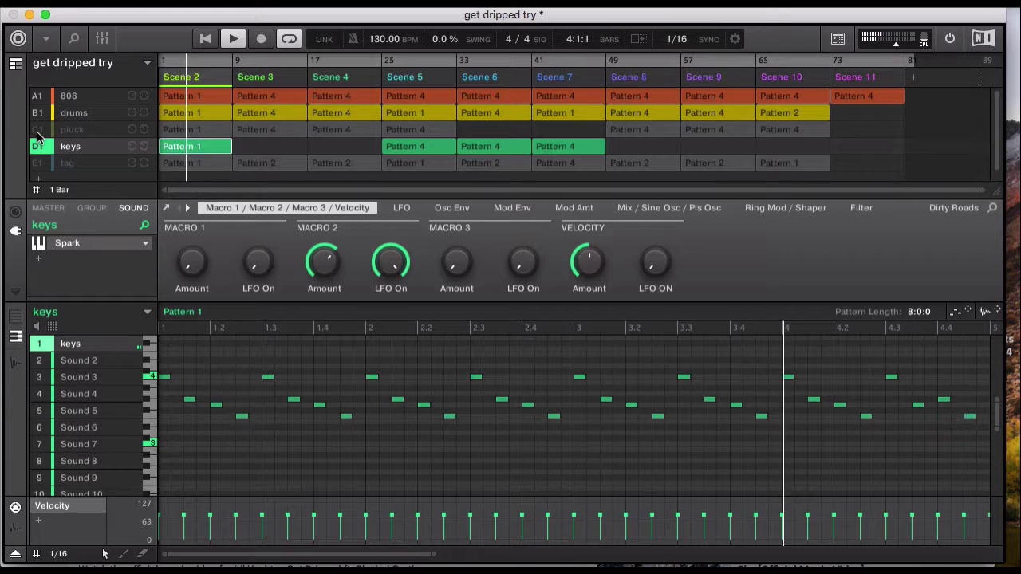
{"action": "left_click", "coordinate": [37, 133]}
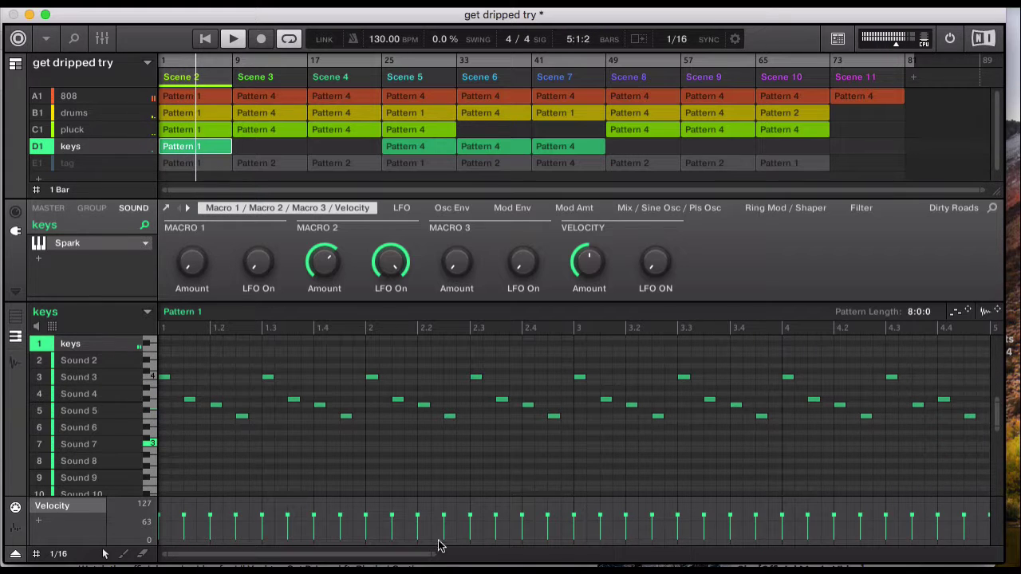
{"action": "left_click_drag", "start_coordinate": [439, 547], "coordinate": [742, 548]}
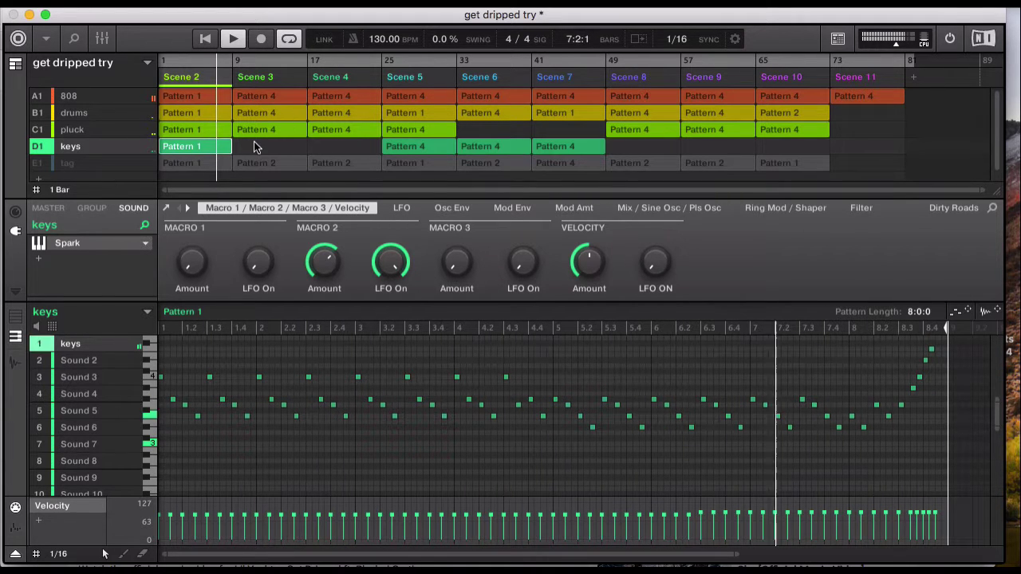
- View the pluck's Scene 3 Pattern 4 zoomed out, stop playback, and open the tag group's open-hat pattern
{"action": "left_click", "coordinate": [261, 79]}
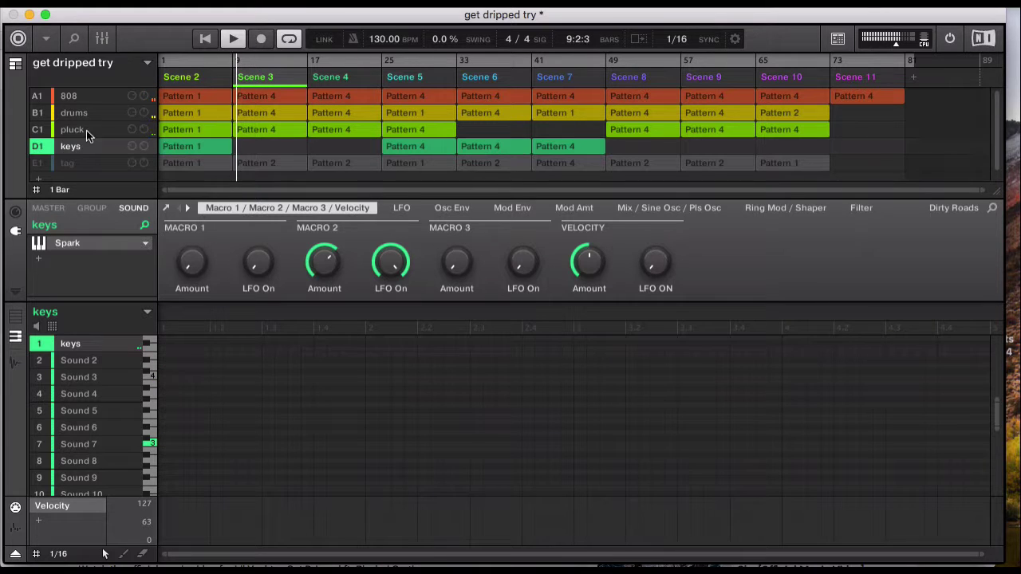
{"action": "left_click", "coordinate": [83, 131]}
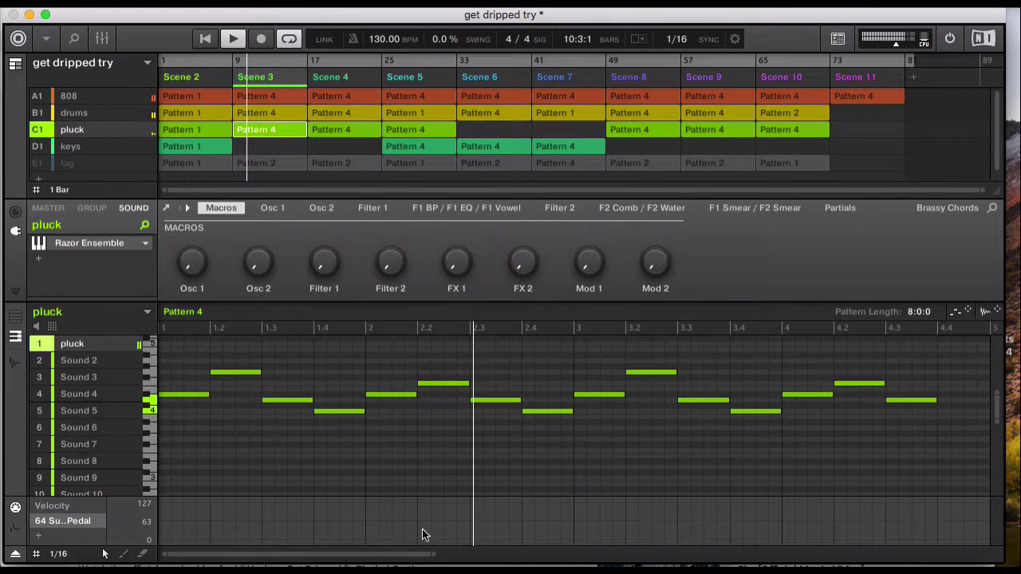
{"action": "left_click_drag", "start_coordinate": [422, 545], "coordinate": [754, 552]}
{"action": "mouse_move", "coordinate": [192, 264]}
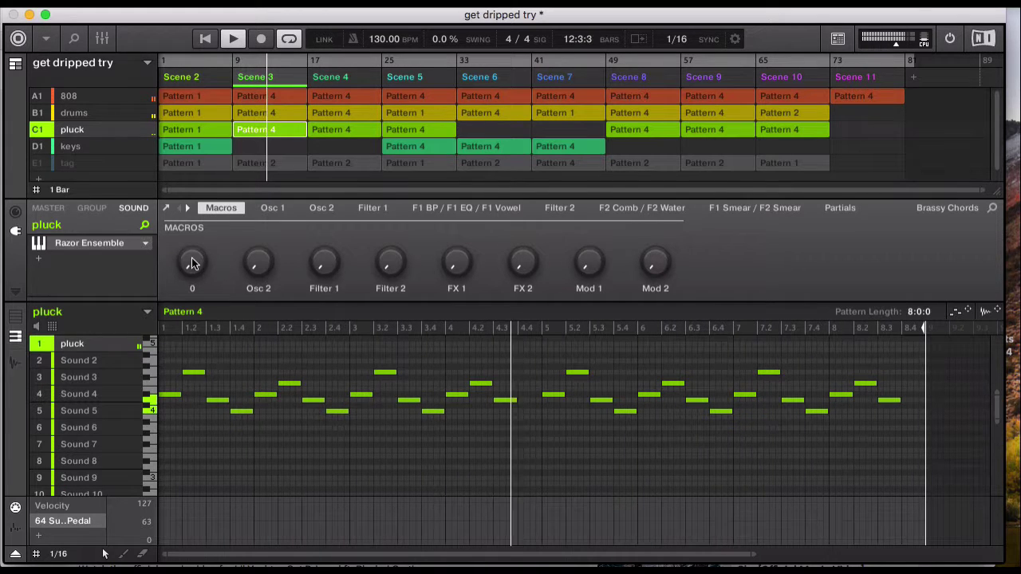
{"action": "key", "text": "space"}
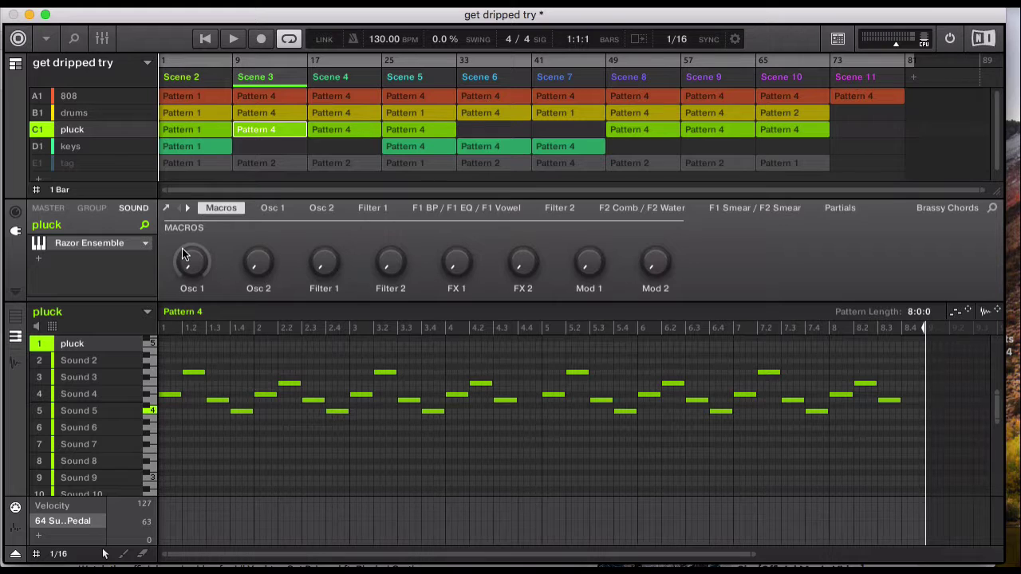
{"action": "left_click", "coordinate": [38, 163]}
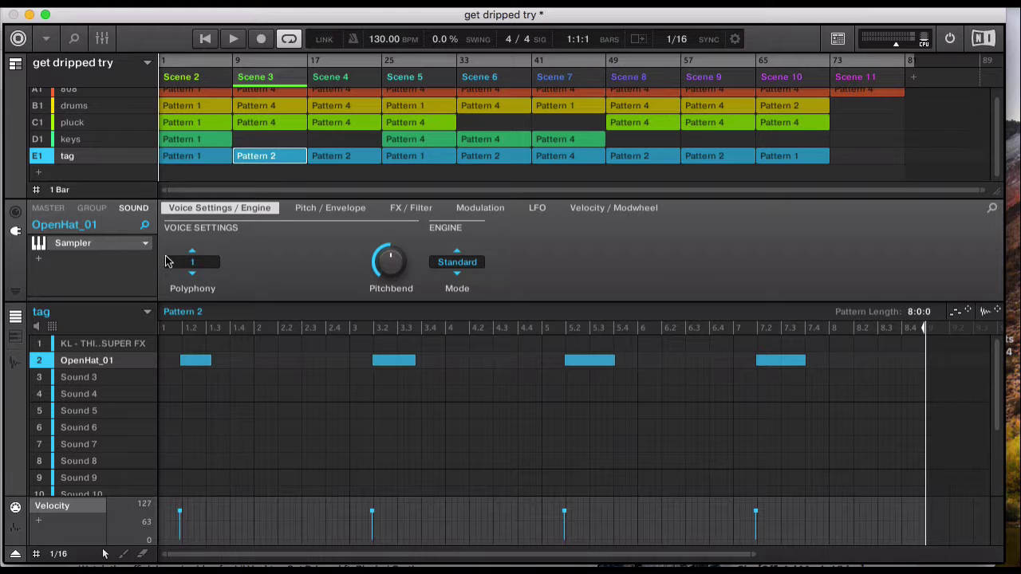
- Play from the song start on Scene 2 to hear tag Pattern 1
{"action": "left_click", "coordinate": [179, 82]}
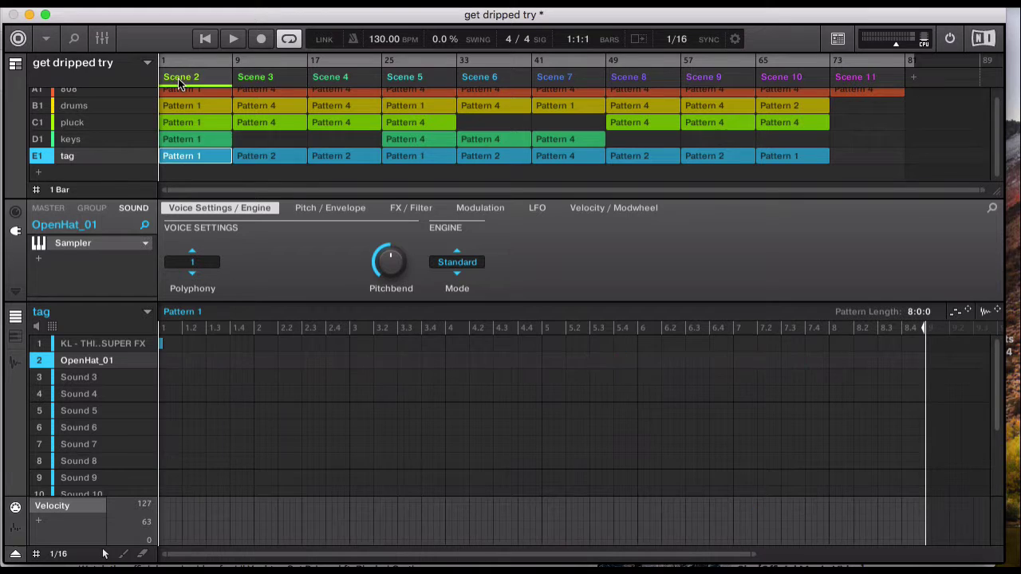
{"action": "left_click", "coordinate": [205, 39]}
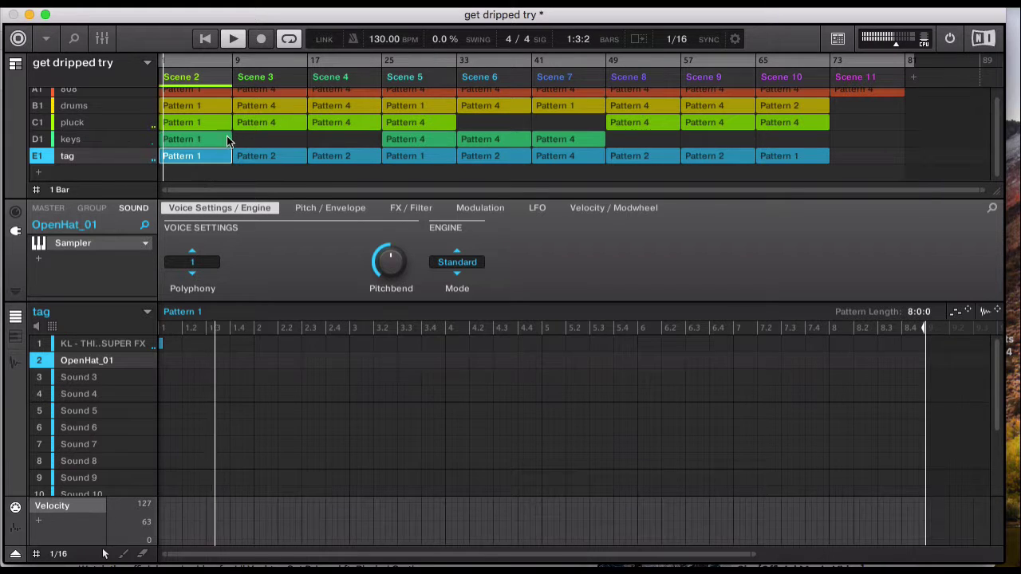
{"action": "scroll", "coordinate": [232, 130], "scroll_direction": "up", "scroll_amount": 1}
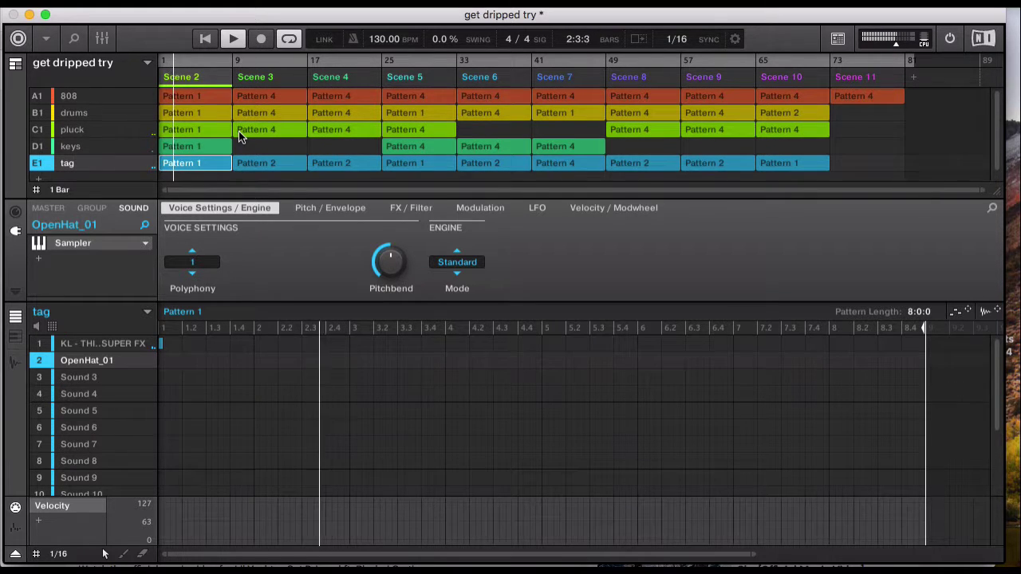
- Jump to Scene 3 for tag Pattern 2's four OpenHat_01 hits, glance at the mixer, and return
{"action": "left_click", "coordinate": [259, 79]}
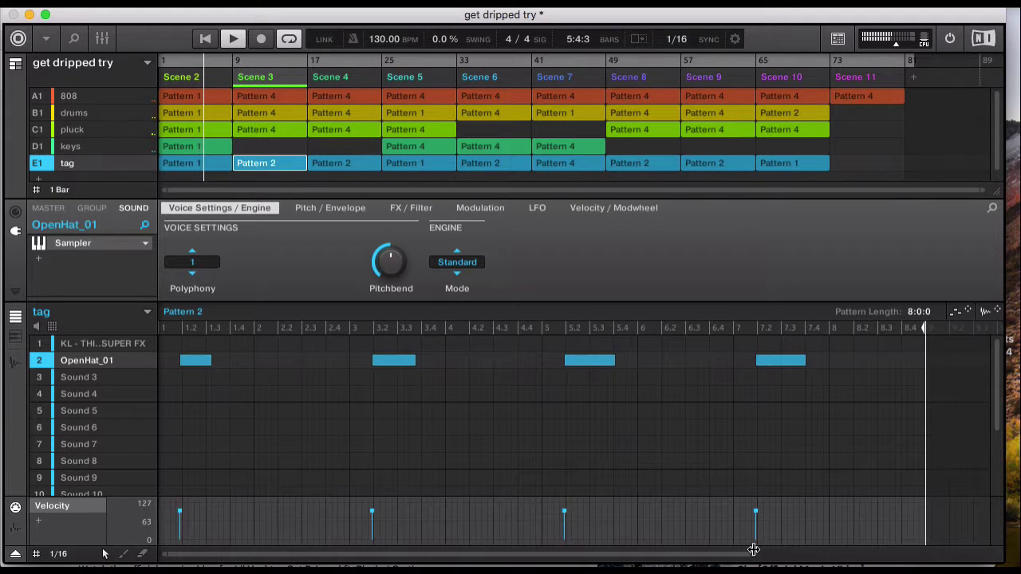
{"action": "left_click_drag", "start_coordinate": [755, 551], "coordinate": [840, 537]}
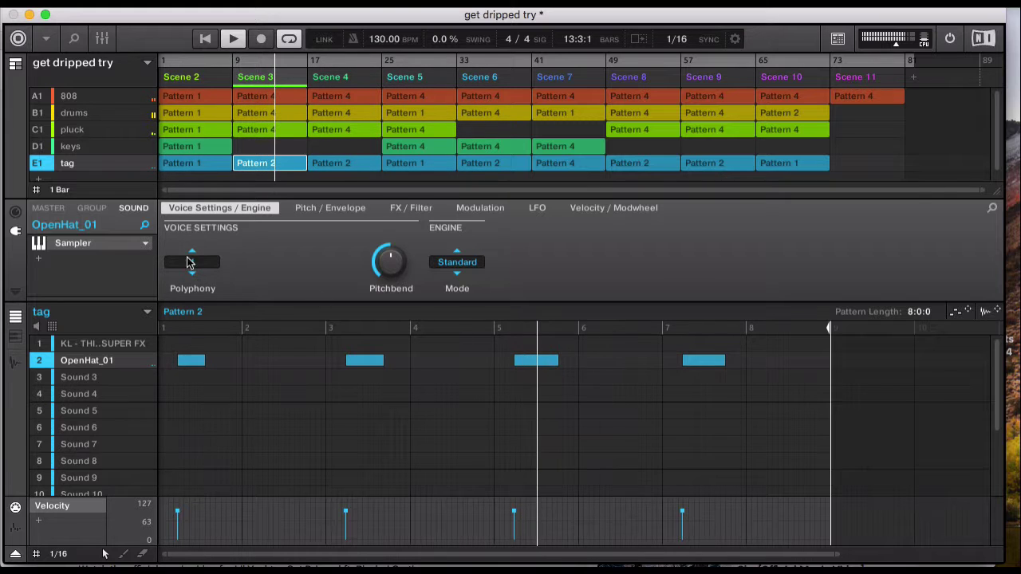
{"action": "key", "text": "super+m"}
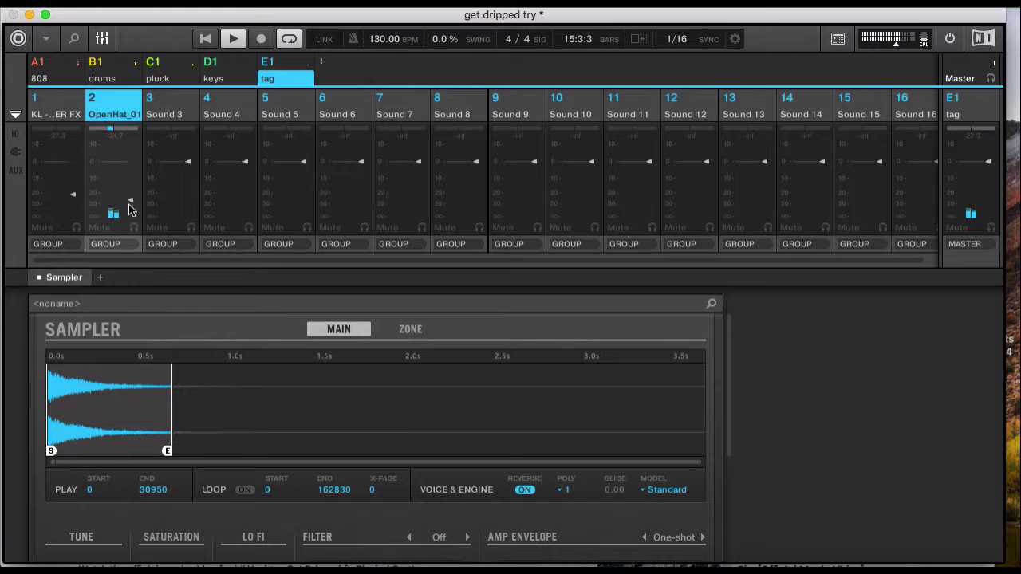
{"action": "left_click", "coordinate": [102, 39]}
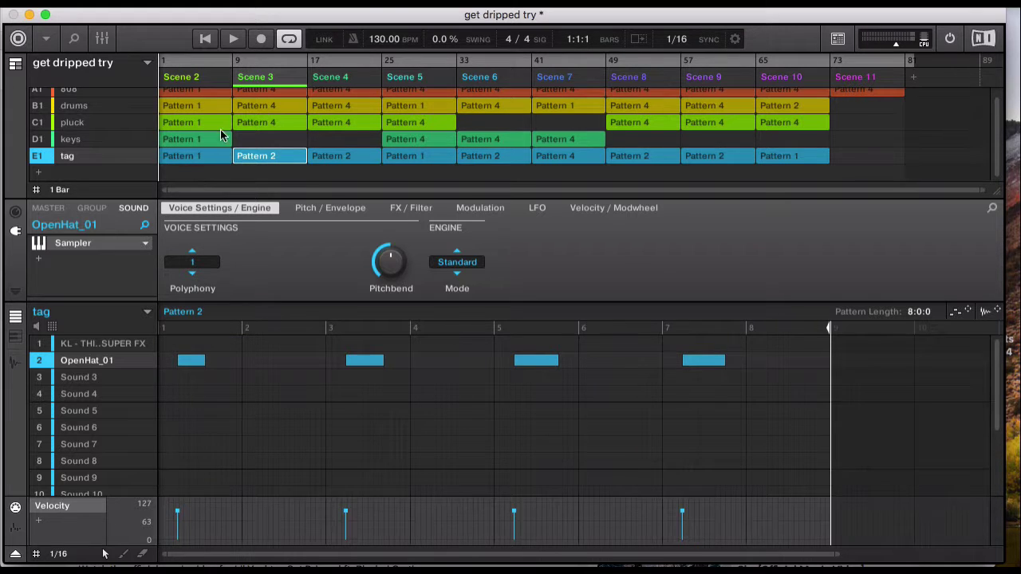
- Select the 808 group and show the master Compressor (Classic), Saturator (Tube) and Limiter (Transparent)
{"action": "scroll", "coordinate": [348, 145], "scroll_direction": "up", "scroll_amount": 1}
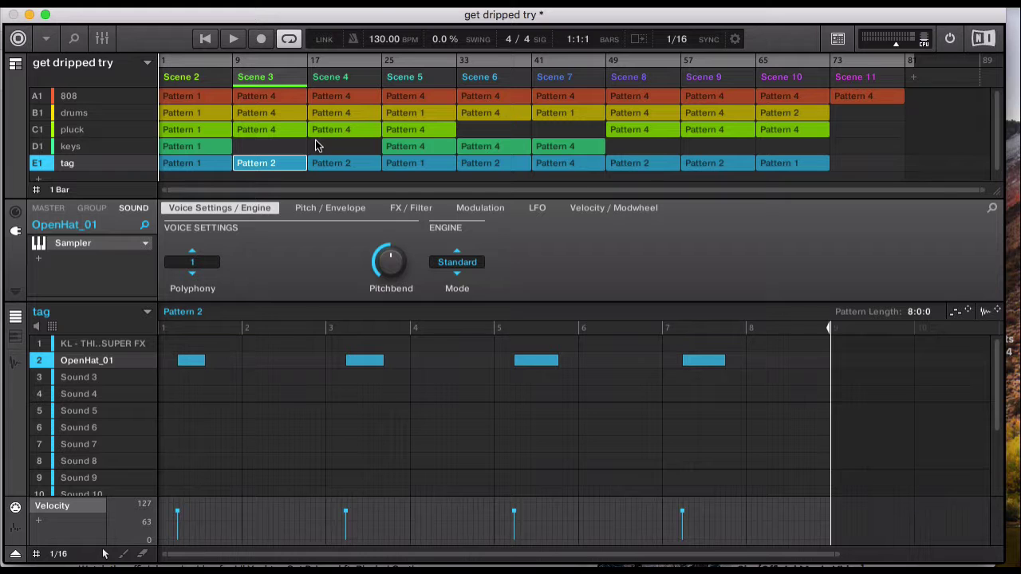
{"action": "left_click", "coordinate": [73, 97]}
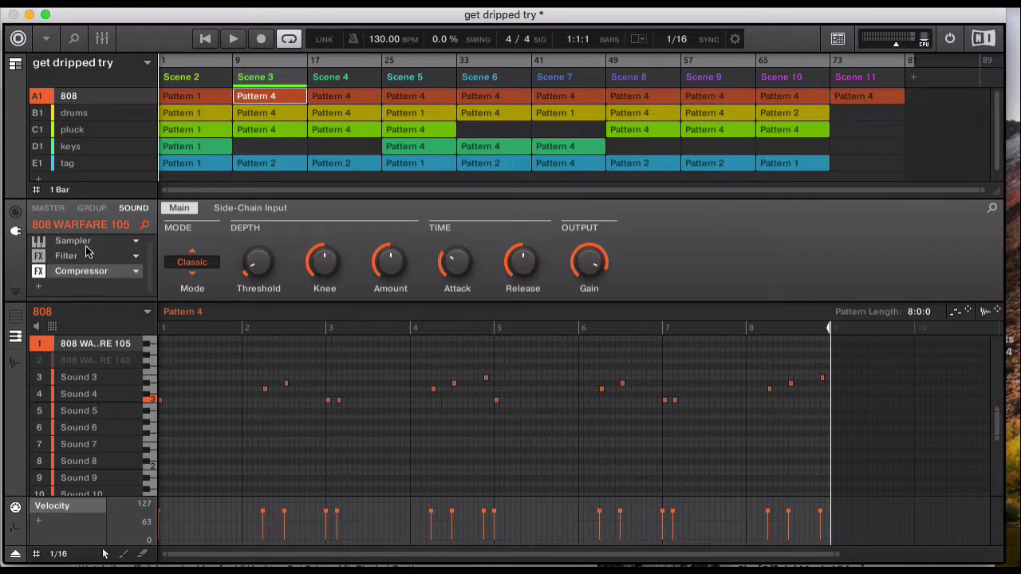
{"action": "left_click", "coordinate": [49, 208]}
{"action": "left_click", "coordinate": [102, 38]}
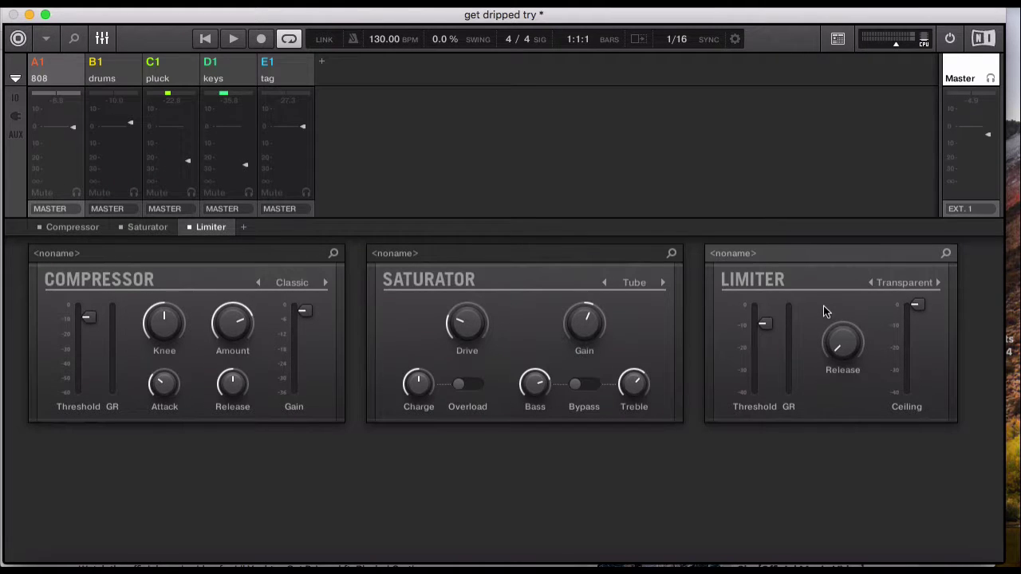
- Back in the arrangement, inspect the drums sound, then the pluck group's Pattern 4 and Brassy Chords macros
{"action": "left_click", "coordinate": [103, 41]}
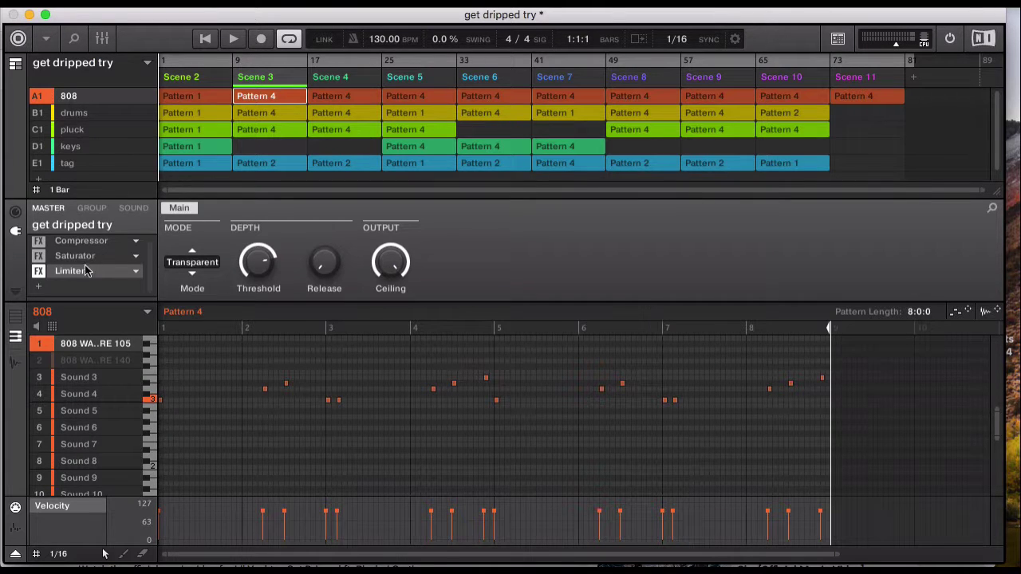
{"action": "left_click", "coordinate": [75, 119]}
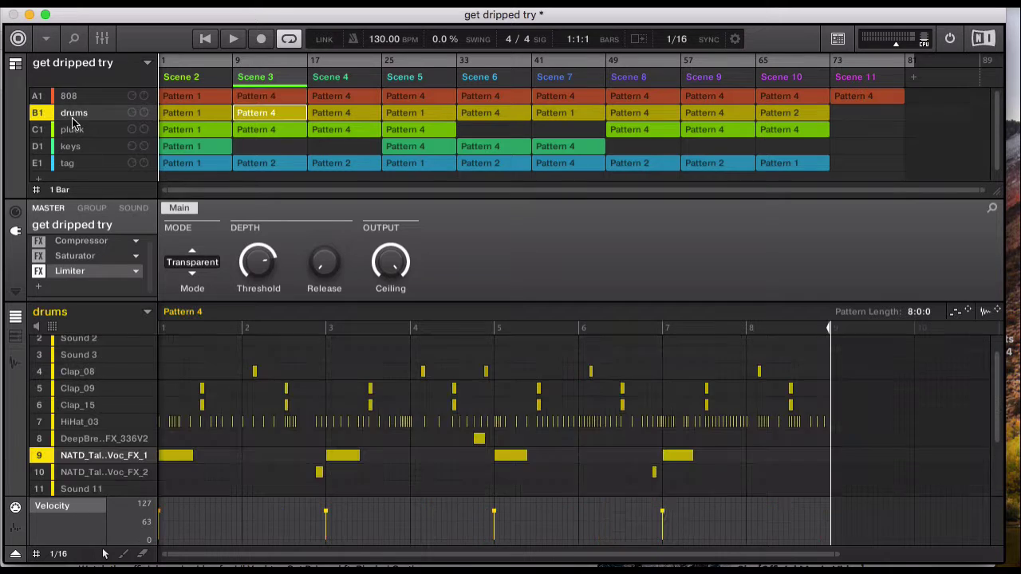
{"action": "left_click", "coordinate": [134, 210]}
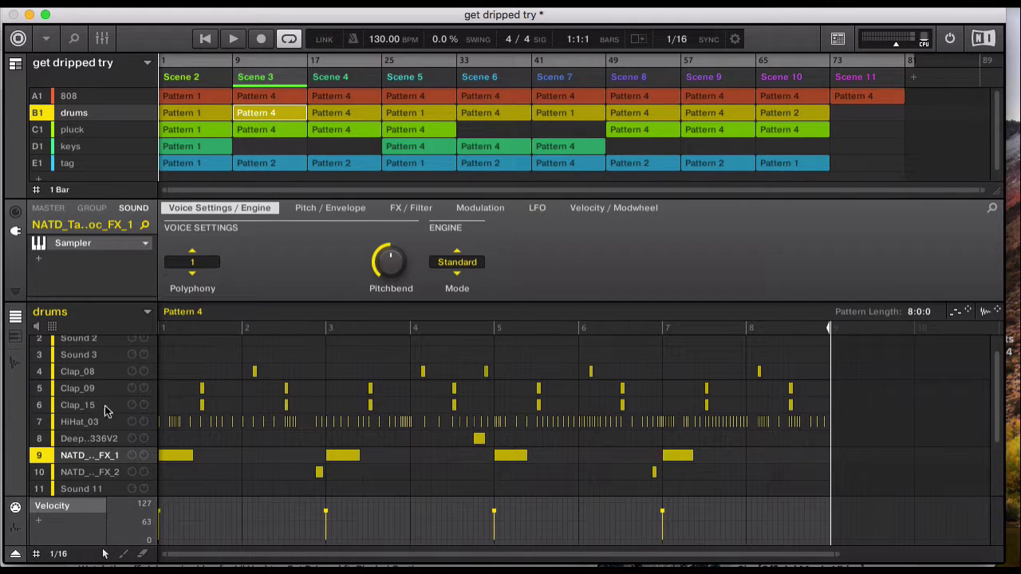
{"action": "left_click", "coordinate": [74, 132]}
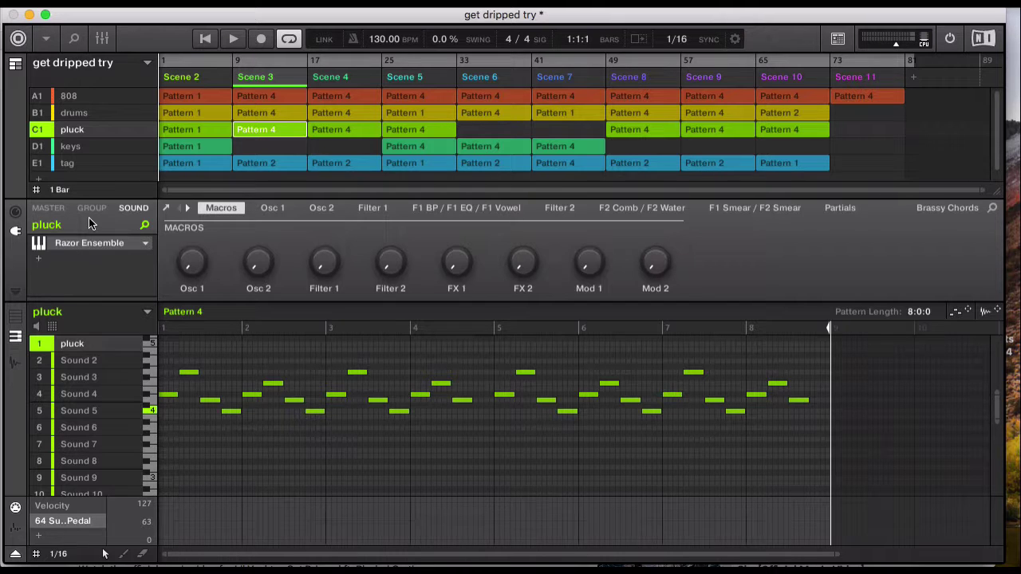
- Play the beat while checking master effects and mixer levels, then switch to the Get Dripped video in Safari
{"action": "left_click", "coordinate": [46, 210]}
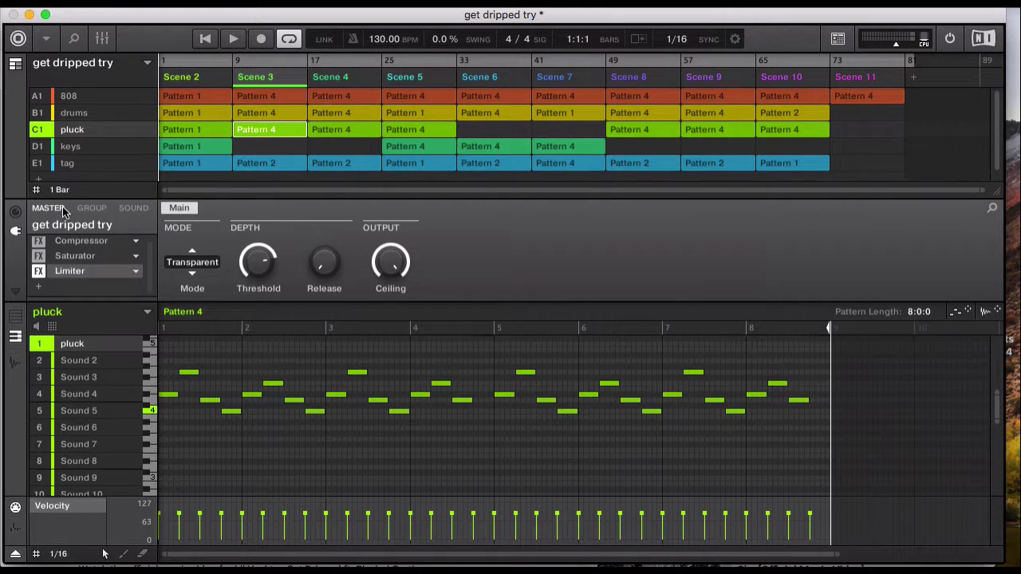
{"action": "key", "text": "space"}
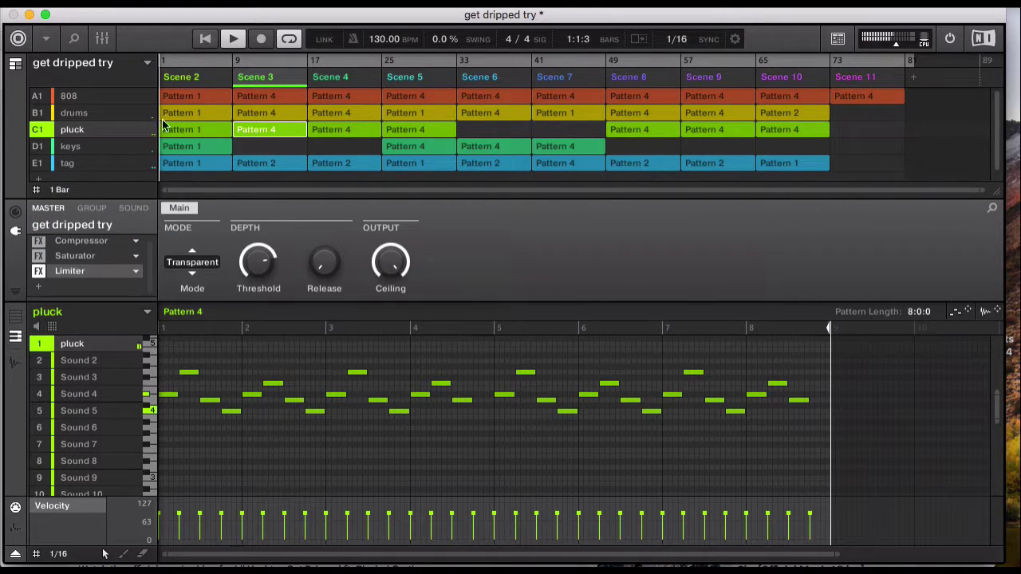
{"action": "left_click", "coordinate": [102, 39]}
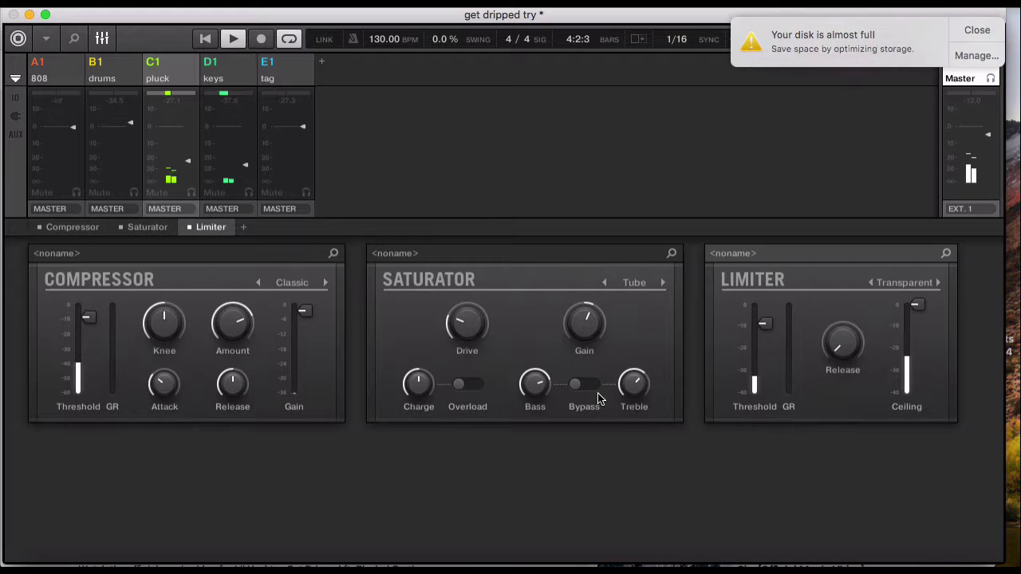
{"action": "left_click", "coordinate": [970, 32]}
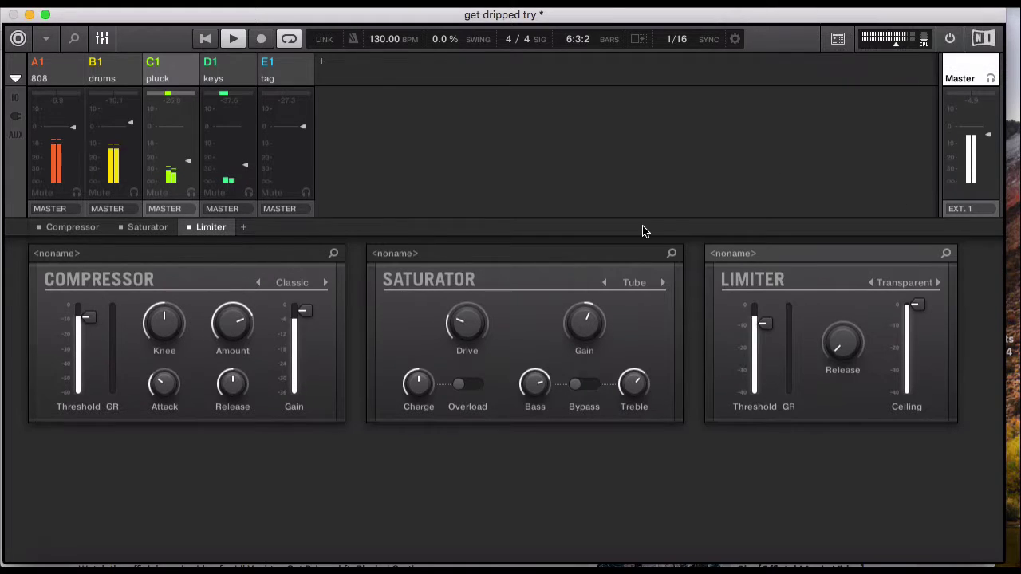
{"action": "left_click", "coordinate": [102, 37]}
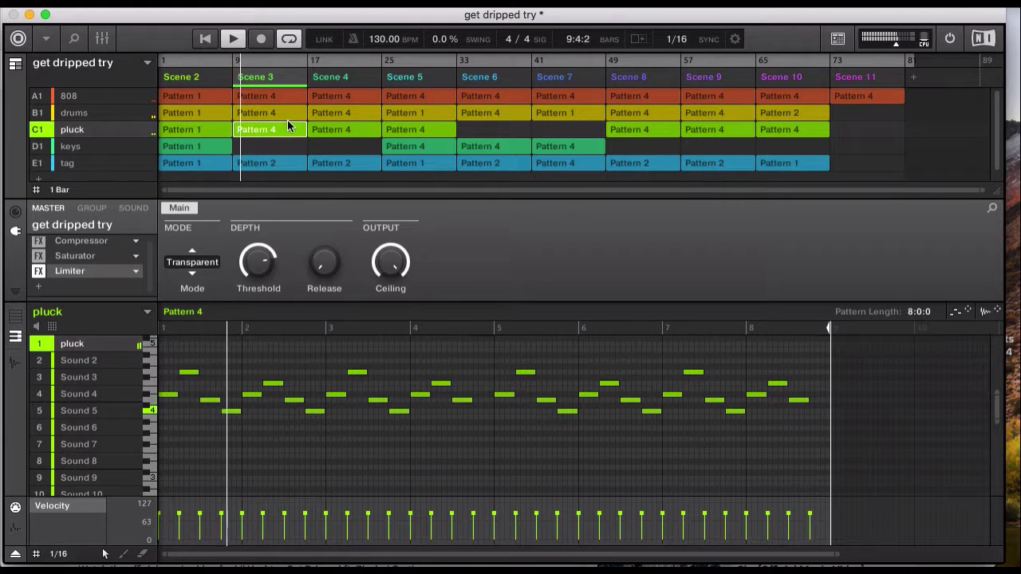
{"action": "mouse_move", "coordinate": [874, 568]}
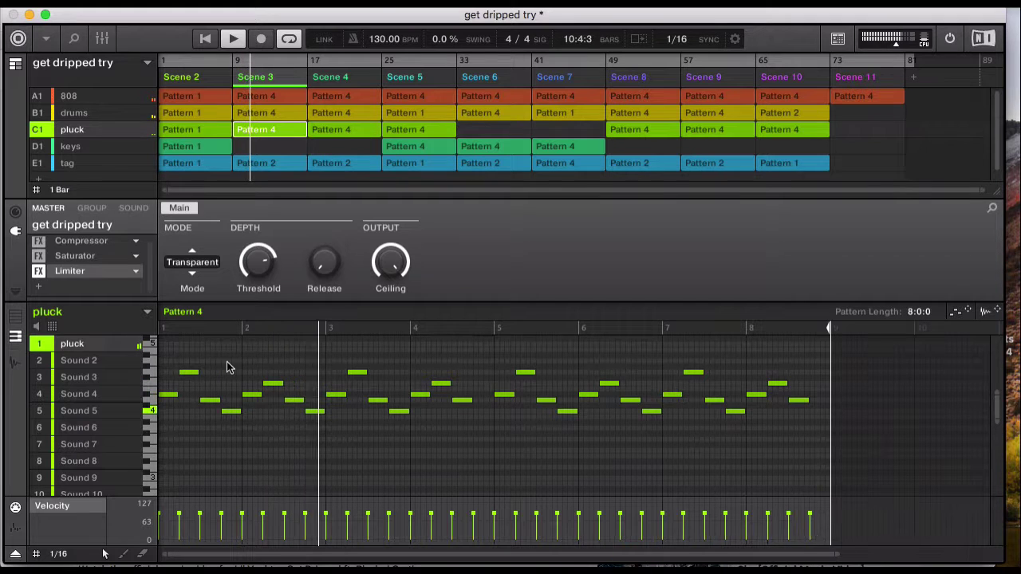
{"action": "left_click", "coordinate": [182, 559]}
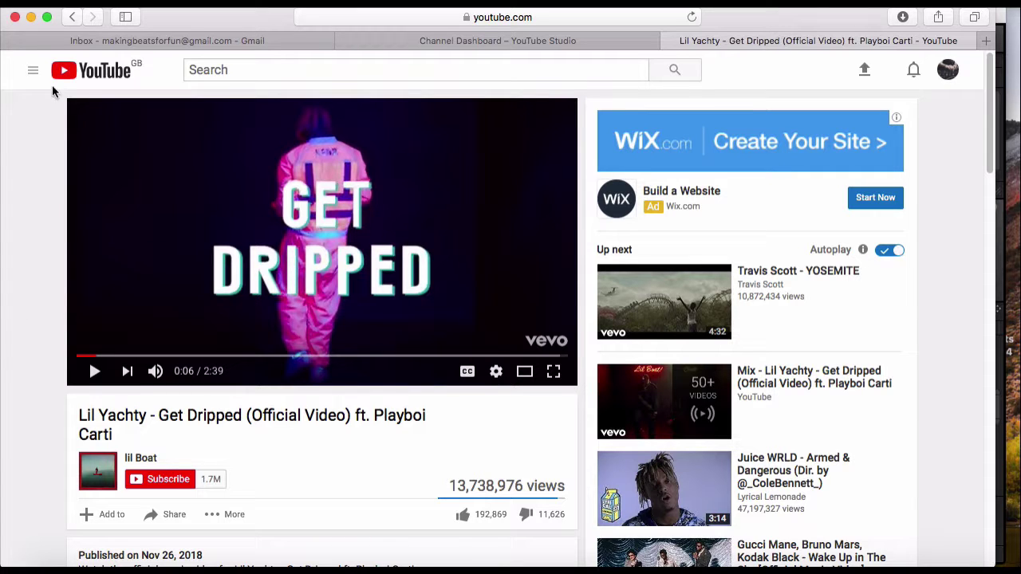
- Minimize the YouTube browser window and resume the beat in the 'get dripped try' project
{"action": "left_click", "coordinate": [30, 18]}
{"action": "key", "text": "space"}
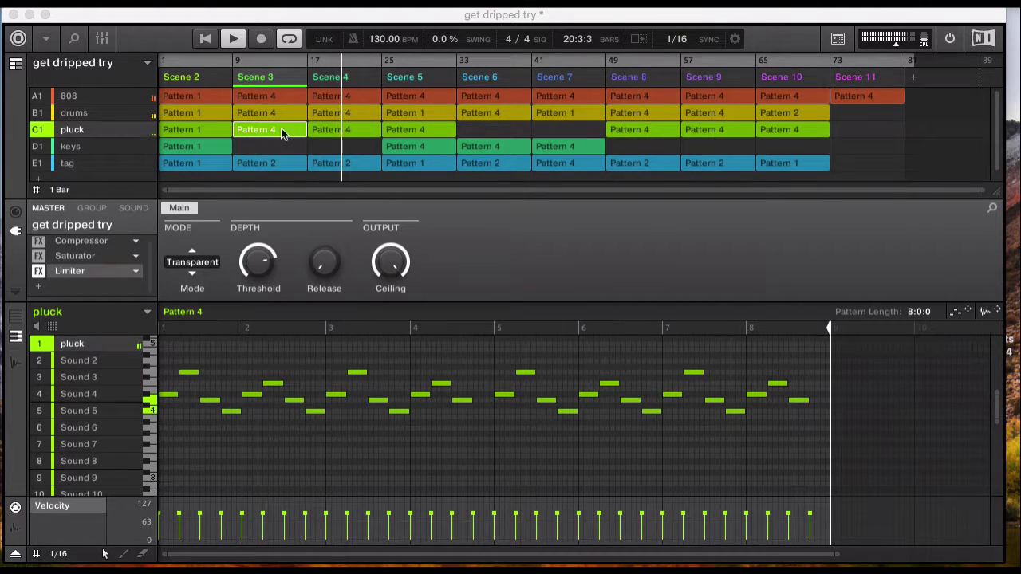
- Stop playback and review the drums, 808 and pluck patterns, including the pluck's Razor Ensemble macros
{"action": "left_click", "coordinate": [233, 43]}
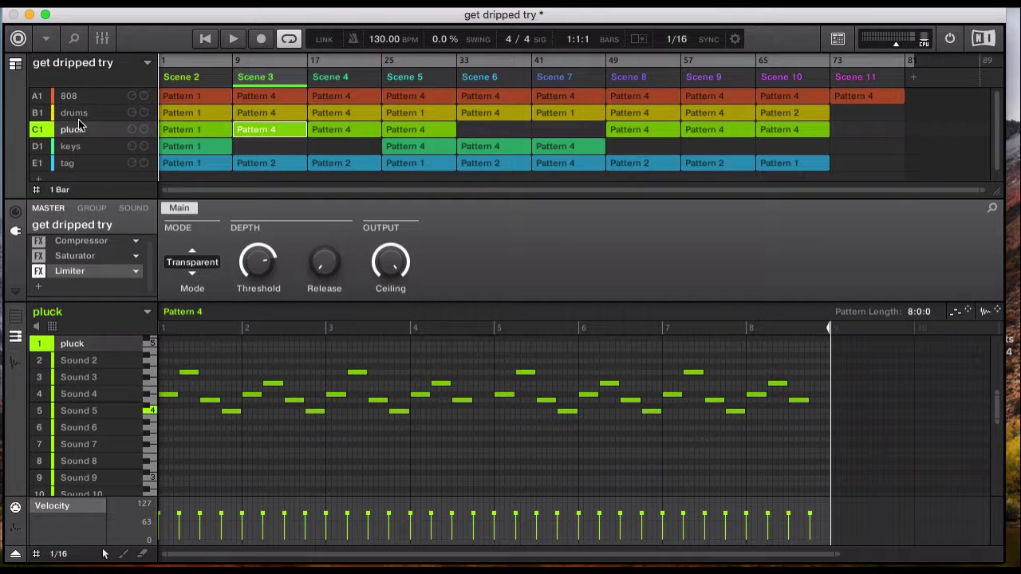
{"action": "left_click", "coordinate": [75, 117]}
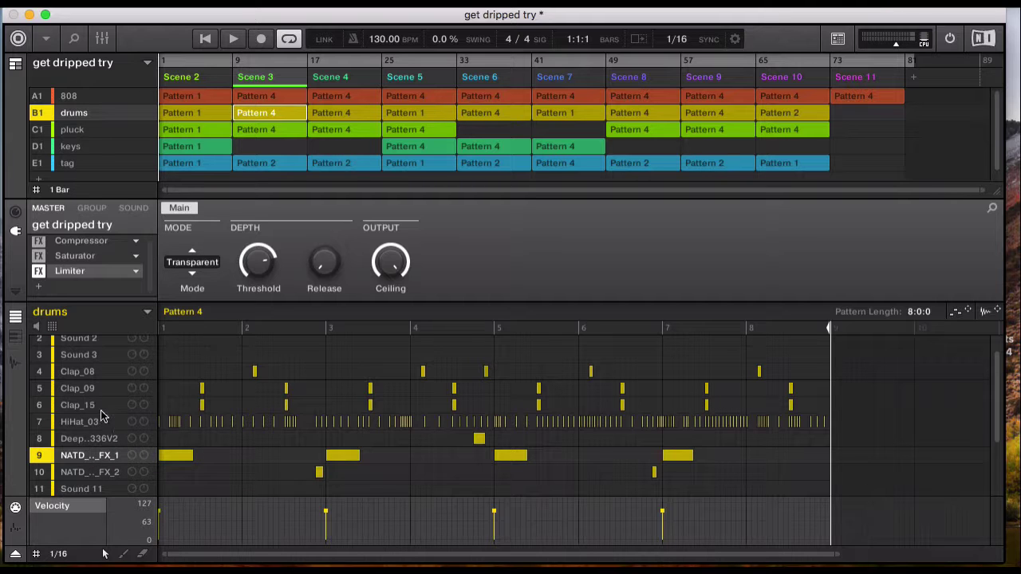
{"action": "left_click", "coordinate": [70, 99]}
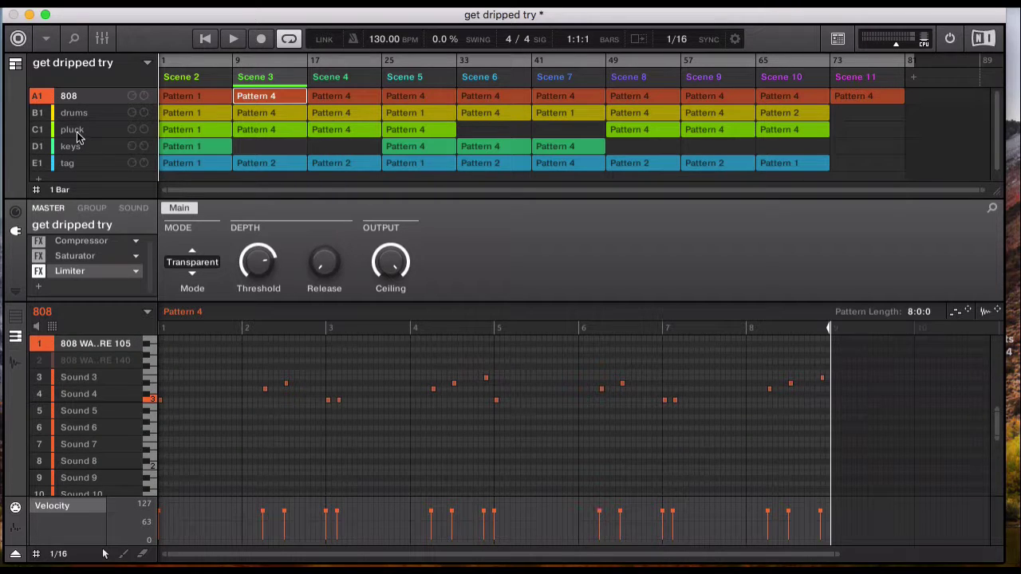
{"action": "left_click", "coordinate": [78, 133]}
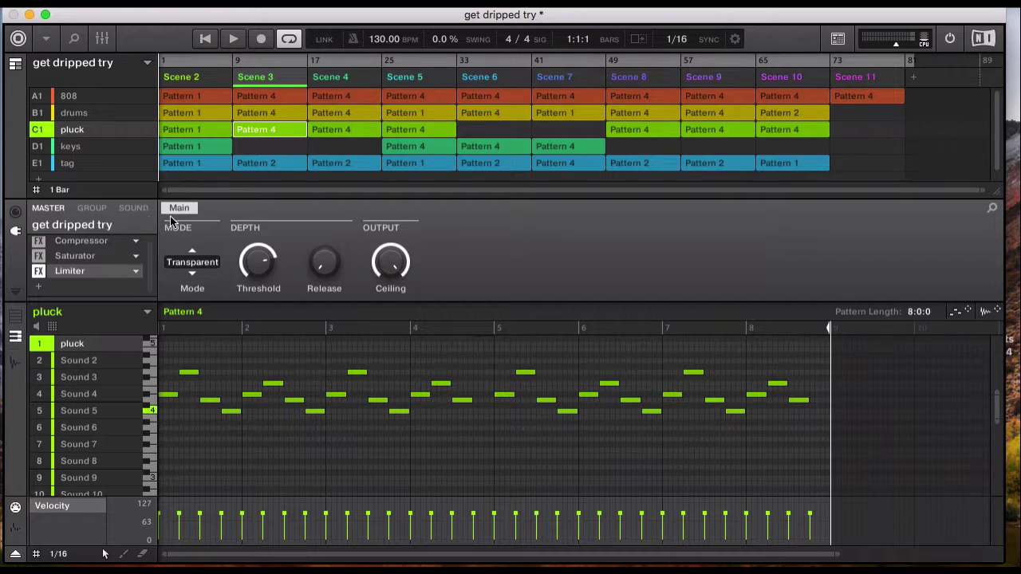
{"action": "left_click", "coordinate": [133, 208]}
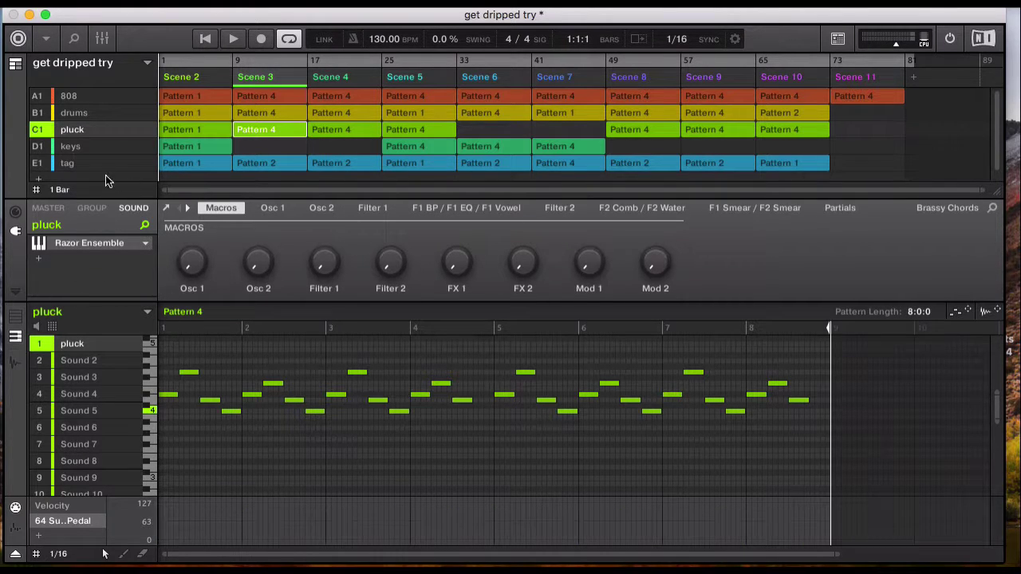
- Look over the keys and tag groups, then bring up the 808's Scene 3 Pattern 4 with its Compressor
{"action": "left_click", "coordinate": [74, 151]}
{"action": "left_click", "coordinate": [78, 168]}
{"action": "left_click", "coordinate": [76, 142]}
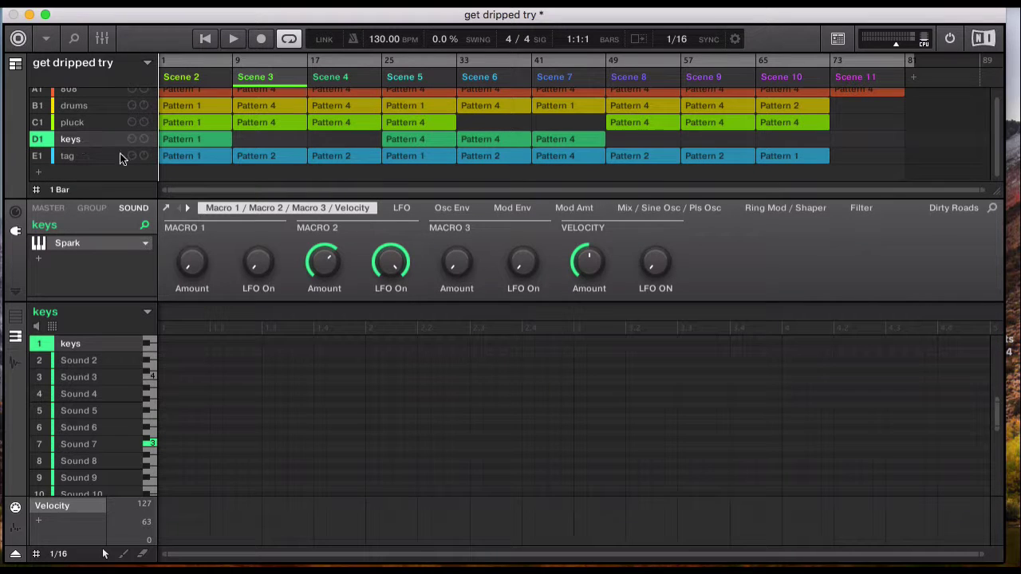
{"action": "scroll", "coordinate": [387, 162], "scroll_direction": "up", "scroll_amount": 1}
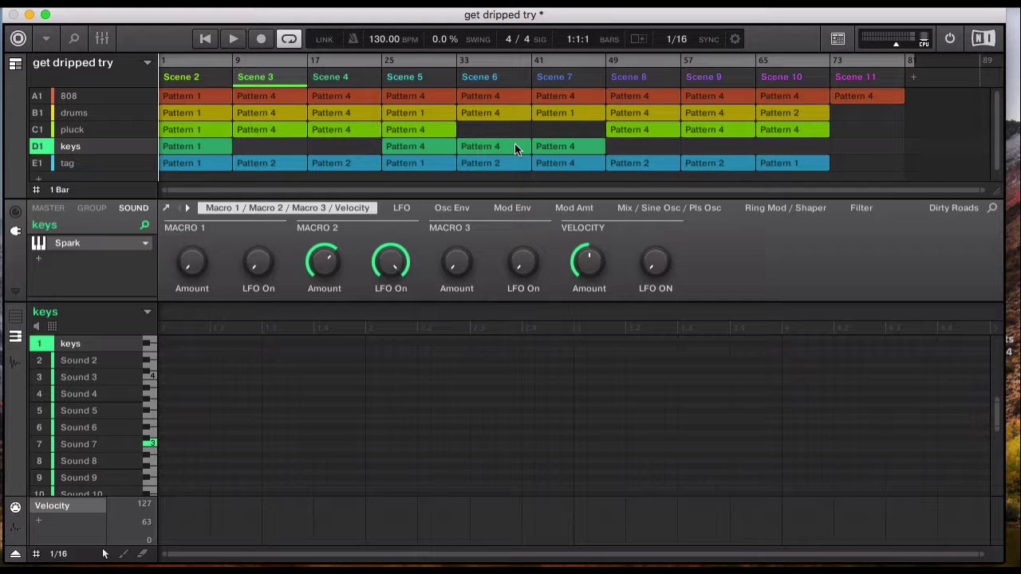
{"action": "left_click", "coordinate": [64, 95]}
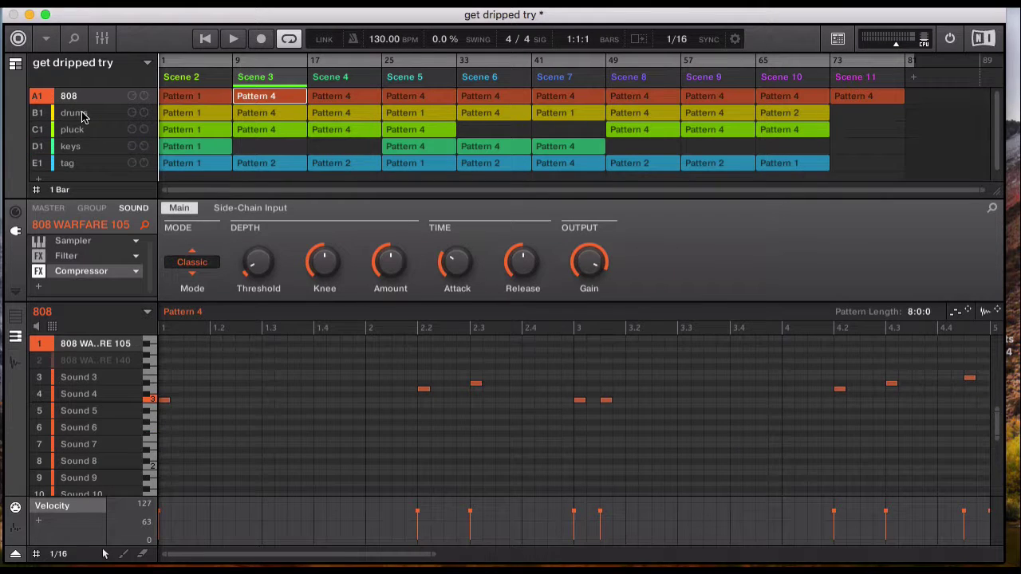